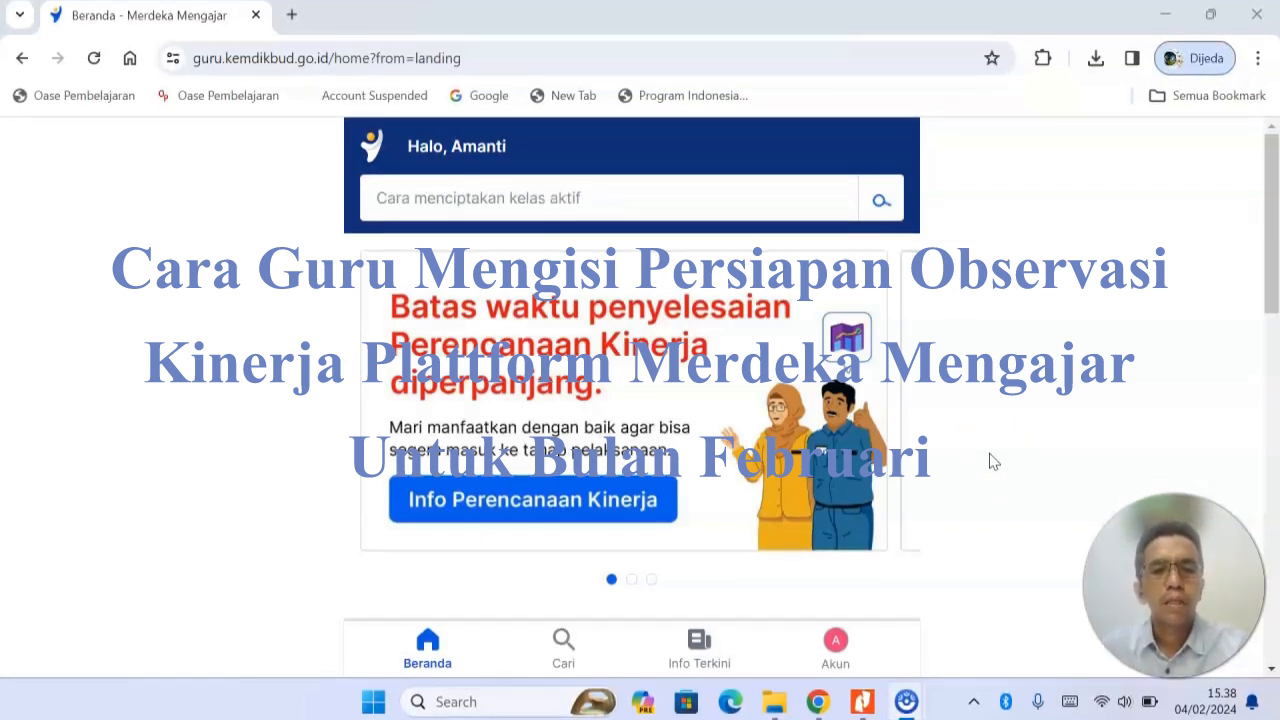
Step: Open Pengelolaan Kinerja from the Pengembangan diri section of the home page
{"action": "left_click", "coordinate": [993, 443]}
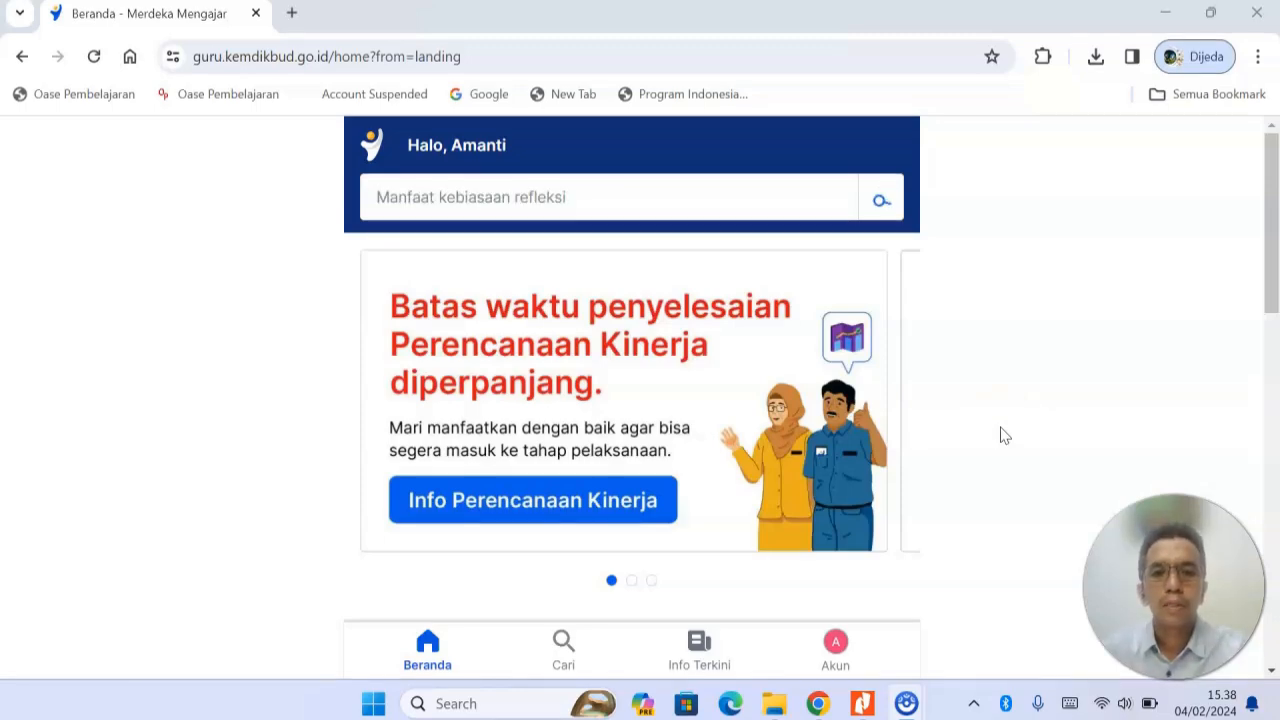
{"action": "scroll", "coordinate": [1003, 434], "scroll_direction": "down", "scroll_amount": 4}
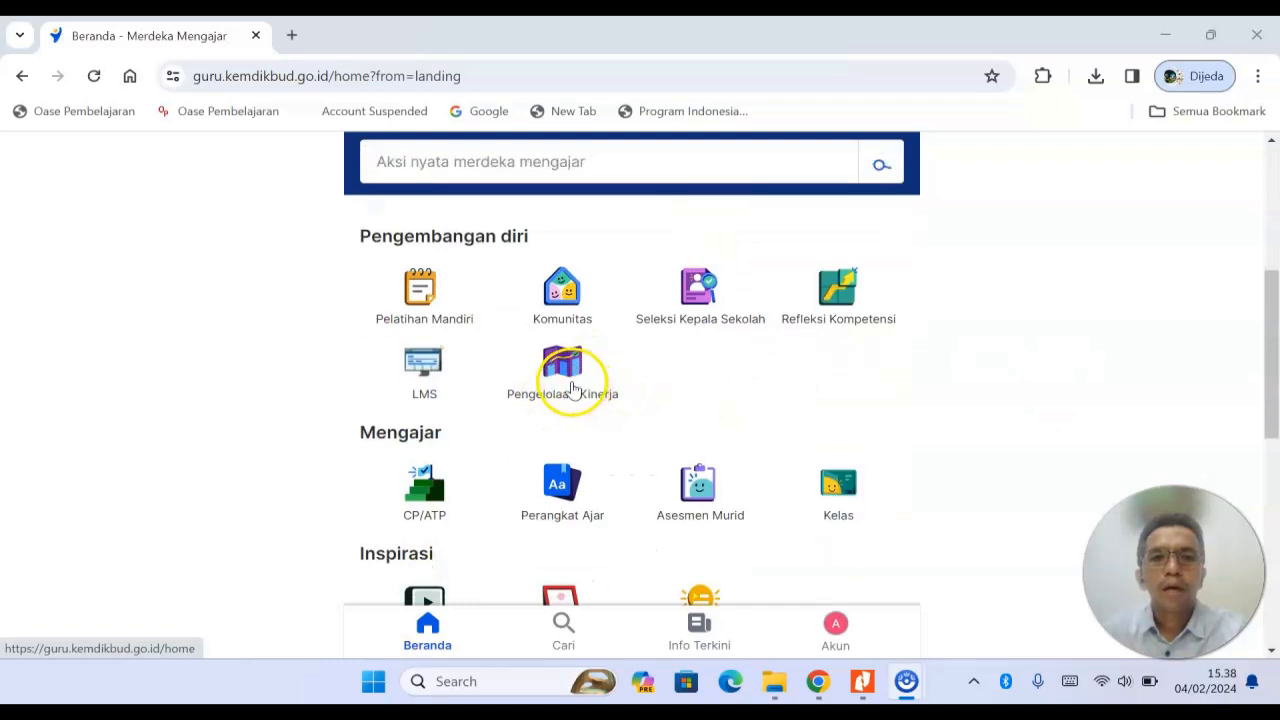
{"action": "left_click", "coordinate": [575, 388]}
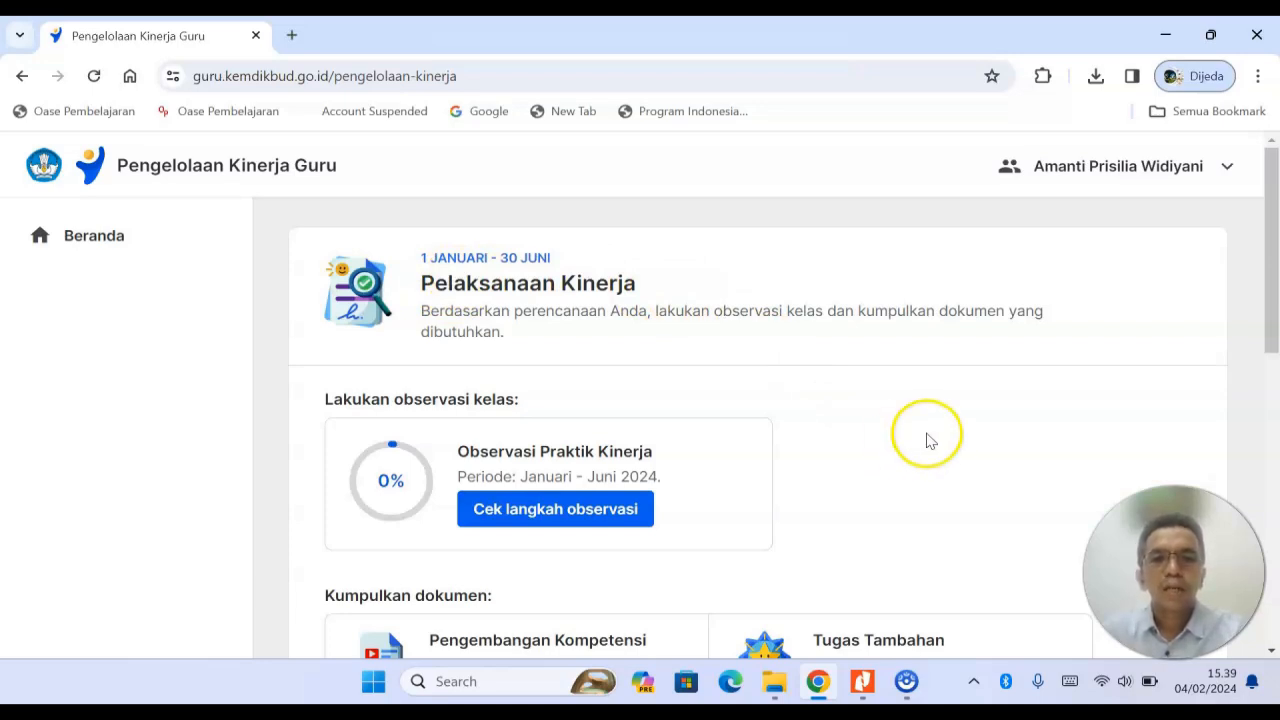
Step: Look over the Pelaksanaan Kinerja overview and open the observation steps for Observasi Praktik Kinerja
{"action": "scroll", "coordinate": [926, 436], "scroll_direction": "down", "scroll_amount": 2}
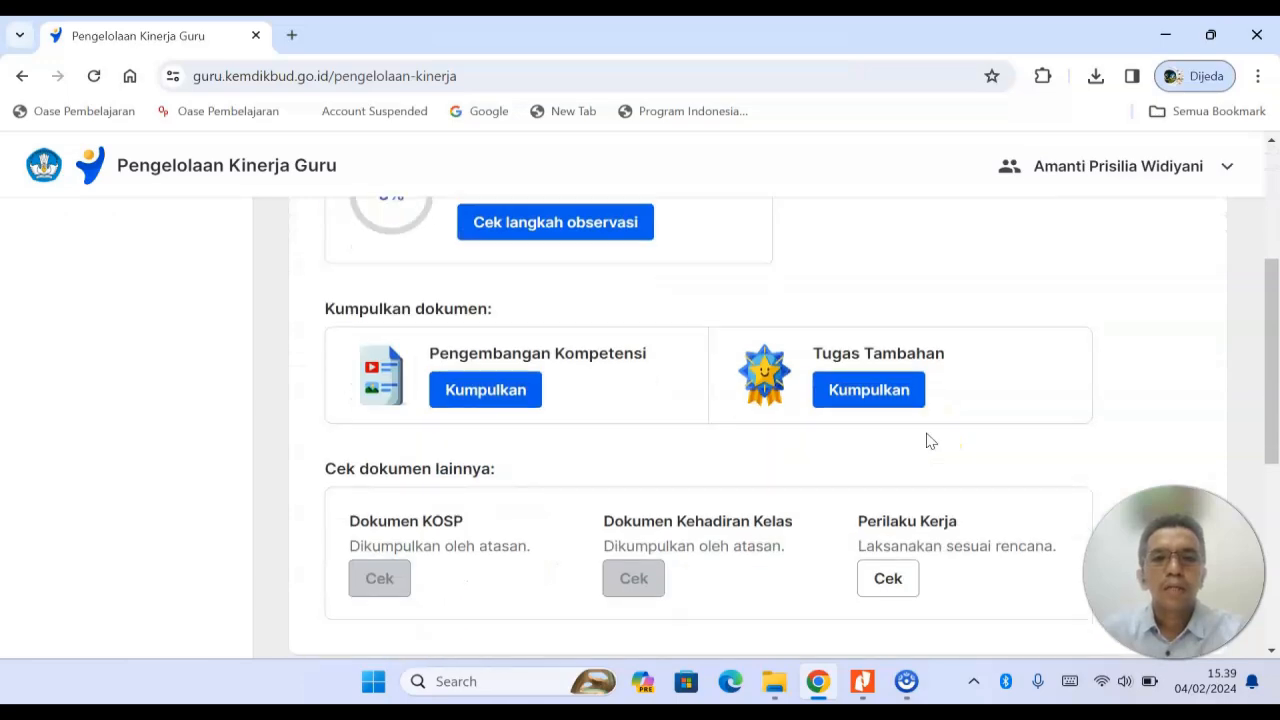
{"action": "scroll", "coordinate": [926, 440], "scroll_direction": "up", "scroll_amount": 1}
{"action": "scroll", "coordinate": [926, 440], "scroll_direction": "up", "scroll_amount": 2}
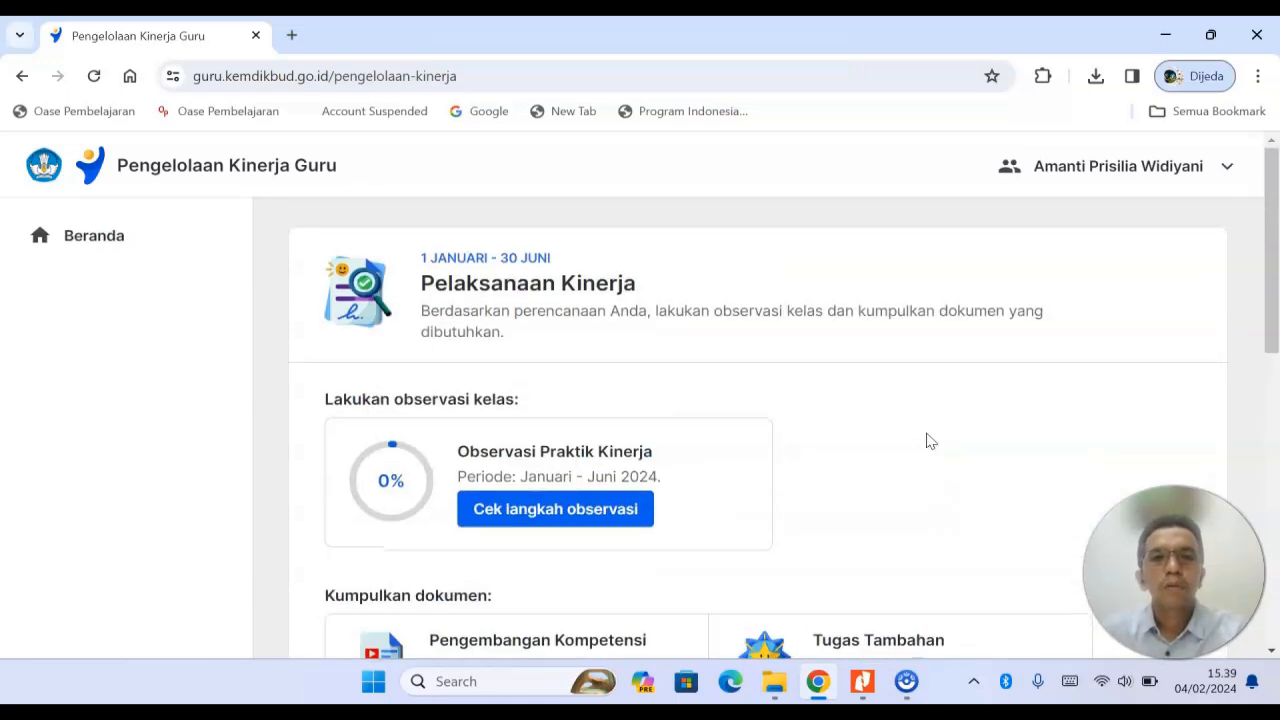
{"action": "scroll", "coordinate": [926, 440], "scroll_direction": "down", "scroll_amount": 1}
{"action": "left_click", "coordinate": [921, 434]}
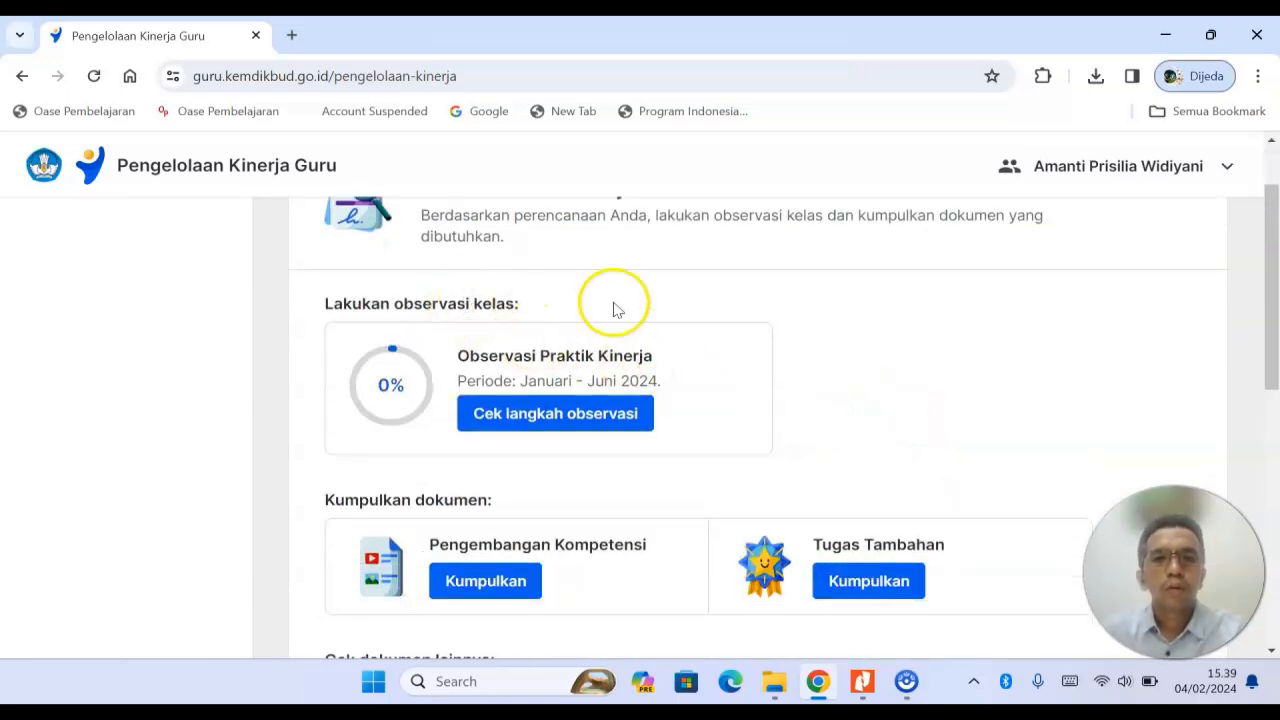
{"action": "scroll", "coordinate": [920, 385], "scroll_direction": "down", "scroll_amount": 1}
{"action": "scroll", "coordinate": [925, 388], "scroll_direction": "down", "scroll_amount": 1}
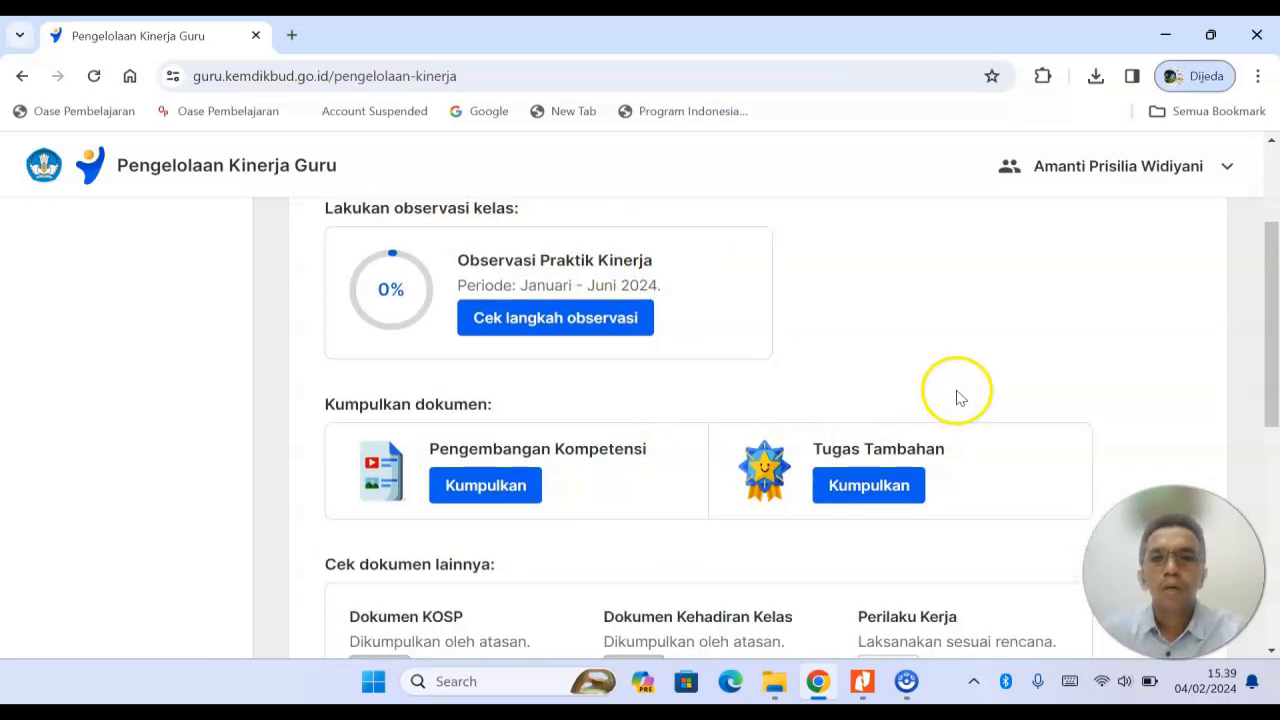
{"action": "scroll", "coordinate": [951, 337], "scroll_direction": "up", "scroll_amount": 1}
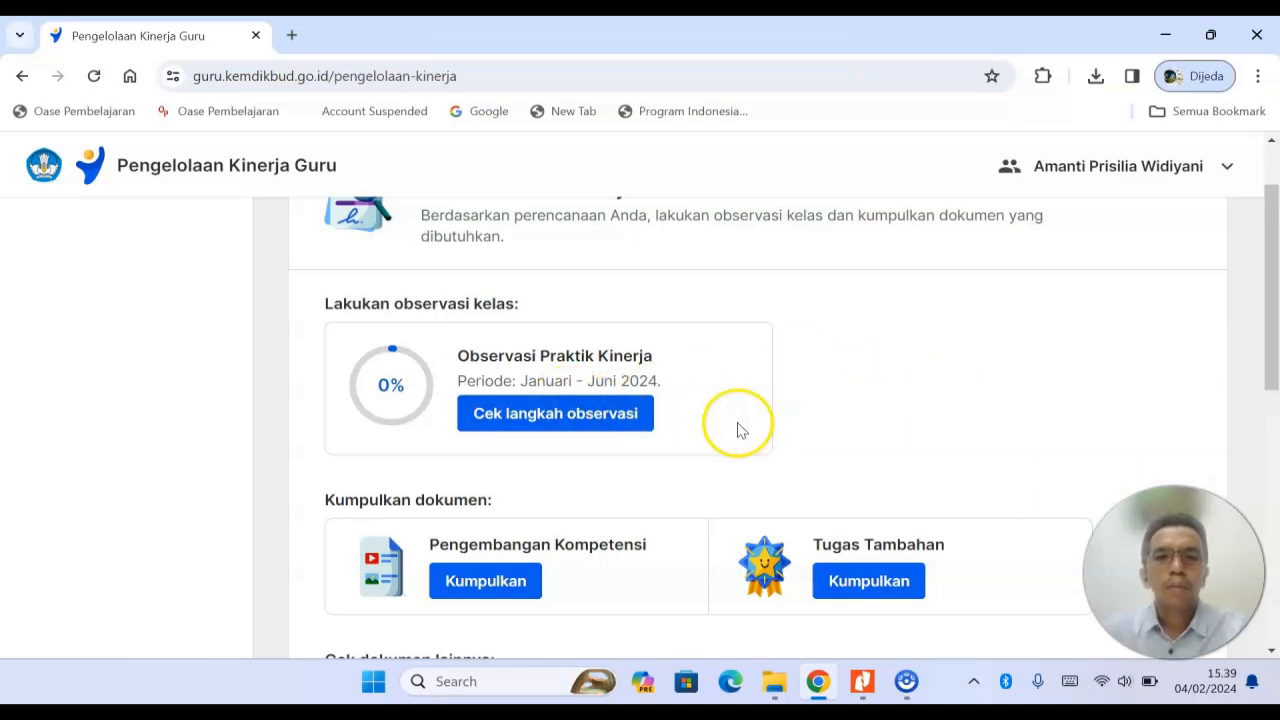
{"action": "left_click", "coordinate": [576, 422]}
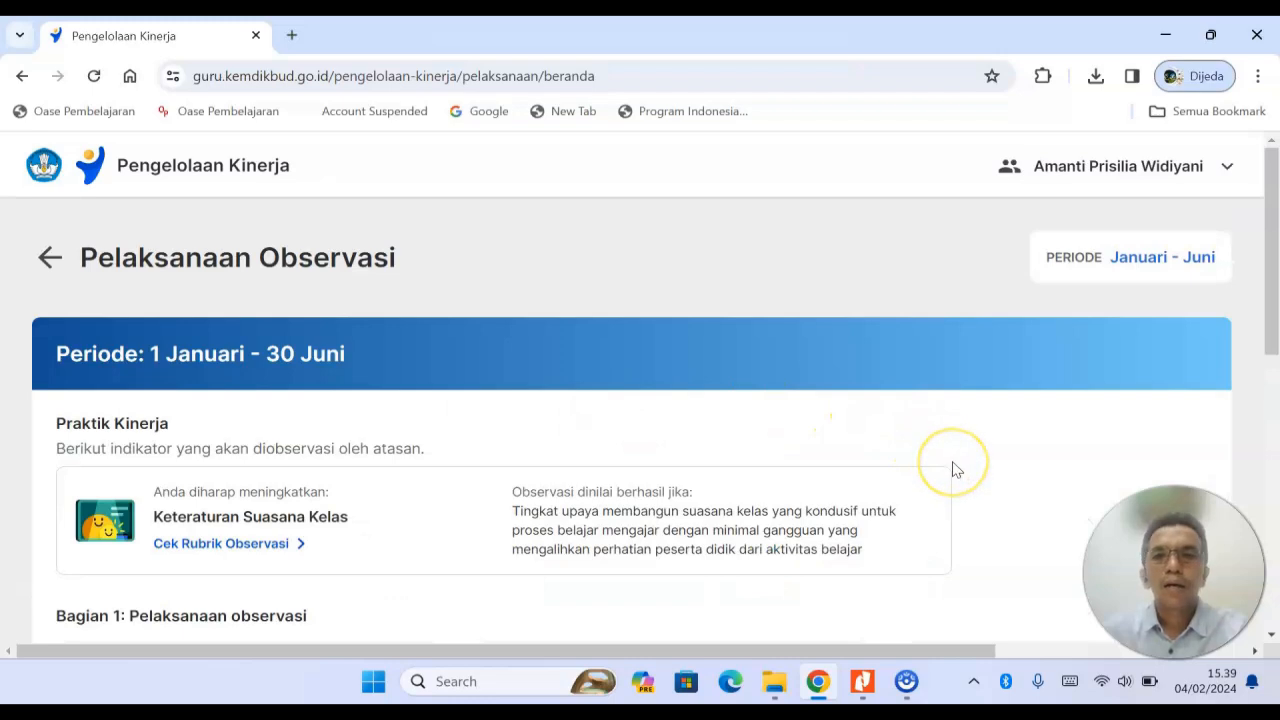
Step: Review the observation stages in Bagian 1 and Bagian 2, and open the preparation document in Bagian 1
{"action": "scroll", "coordinate": [955, 469], "scroll_direction": "down", "scroll_amount": 1}
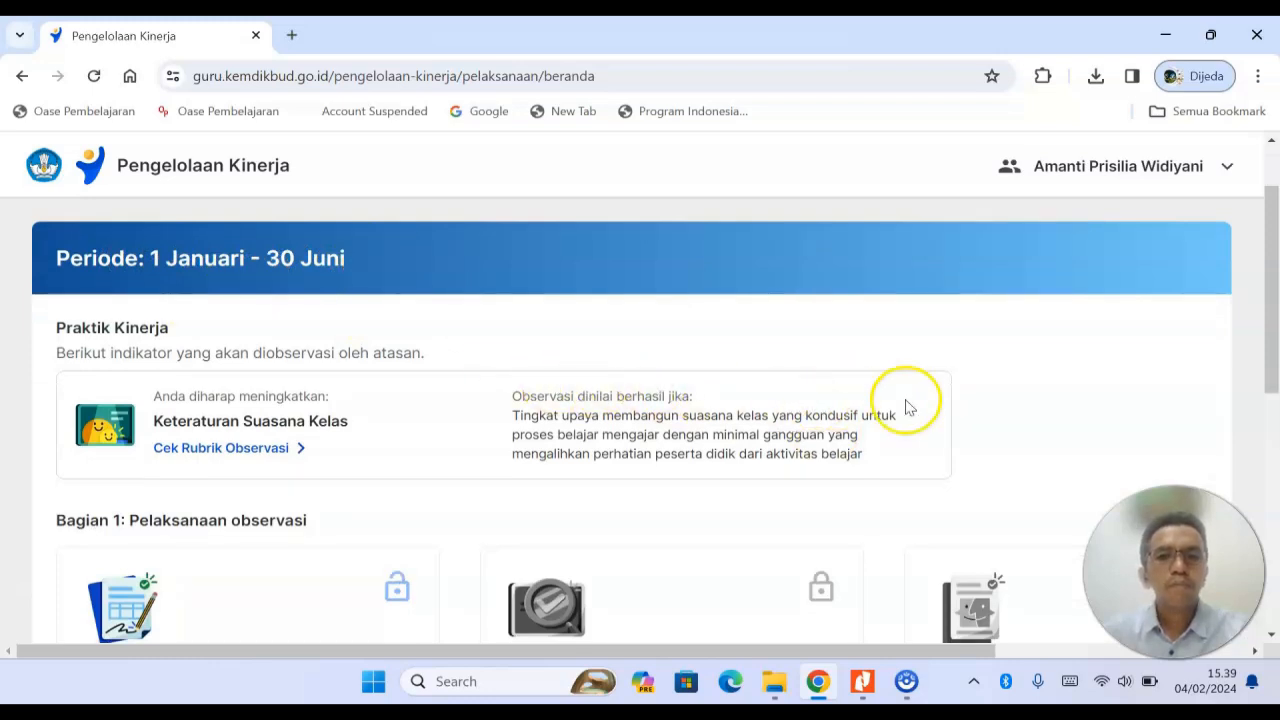
{"action": "scroll", "coordinate": [963, 420], "scroll_direction": "down", "scroll_amount": 2}
{"action": "scroll", "coordinate": [963, 420], "scroll_direction": "down", "scroll_amount": 1}
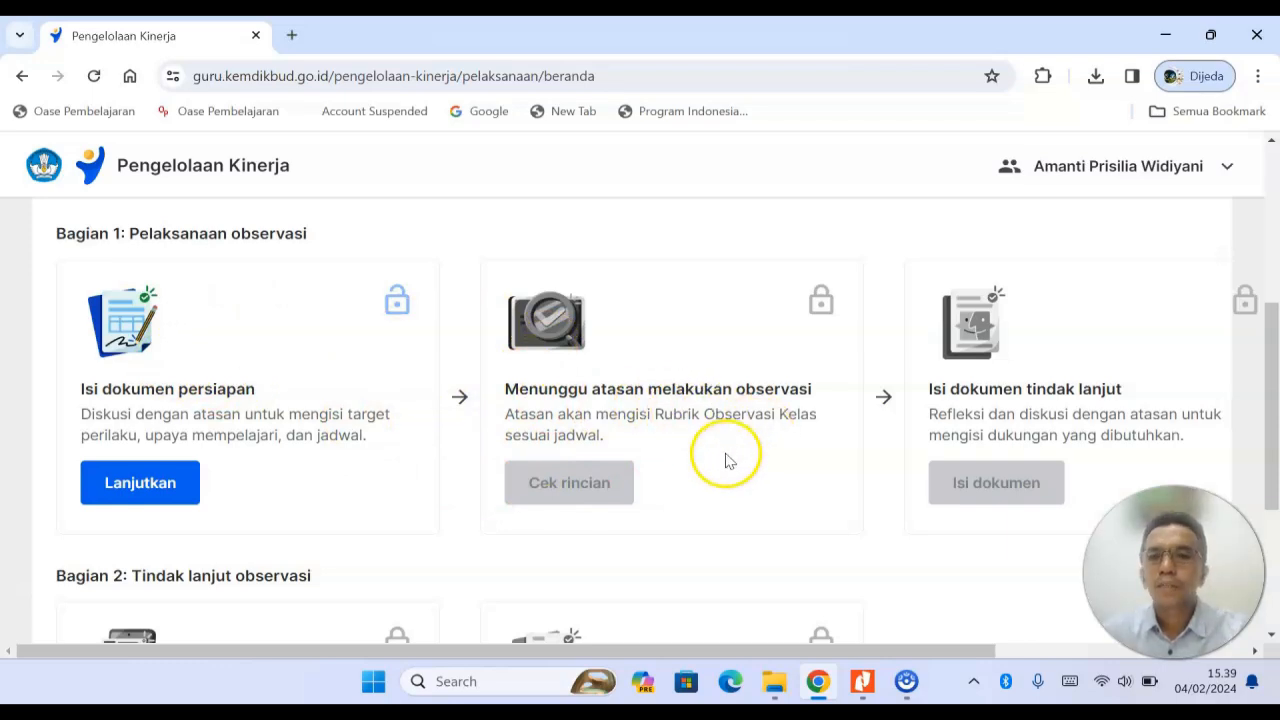
{"action": "scroll", "coordinate": [1057, 443], "scroll_direction": "down", "scroll_amount": 1}
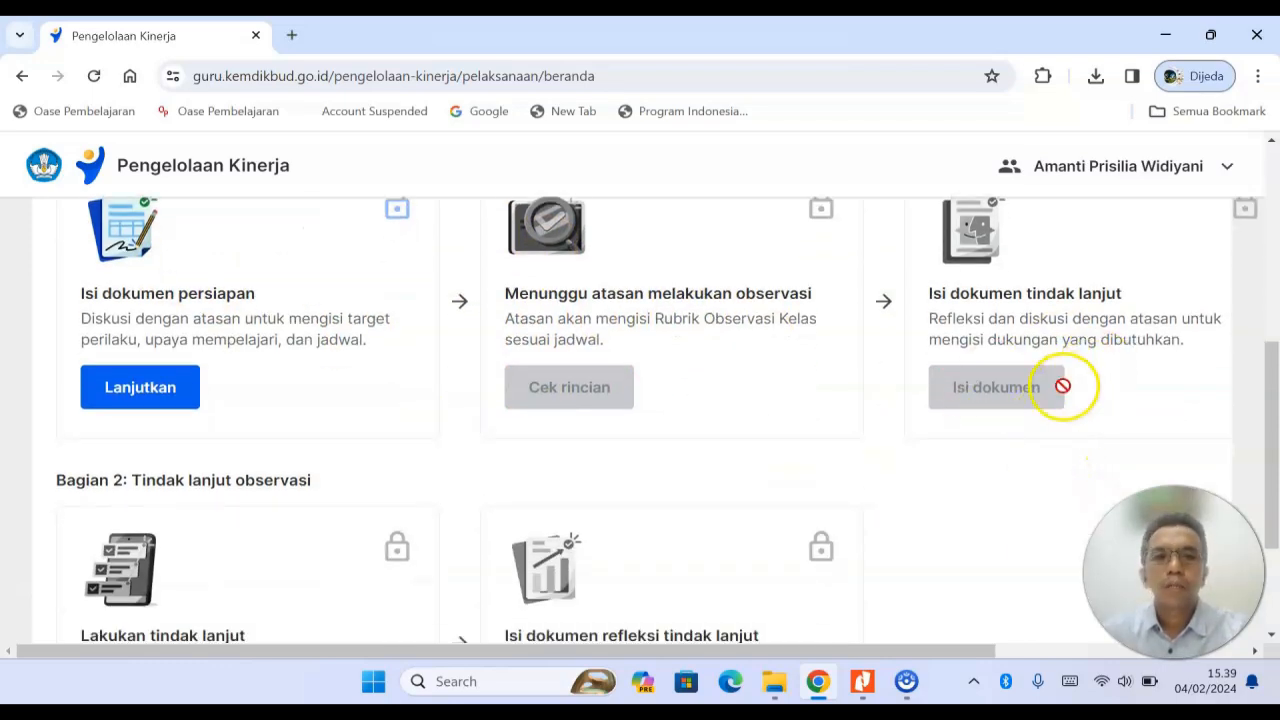
{"action": "scroll", "coordinate": [1062, 386], "scroll_direction": "down", "scroll_amount": 1}
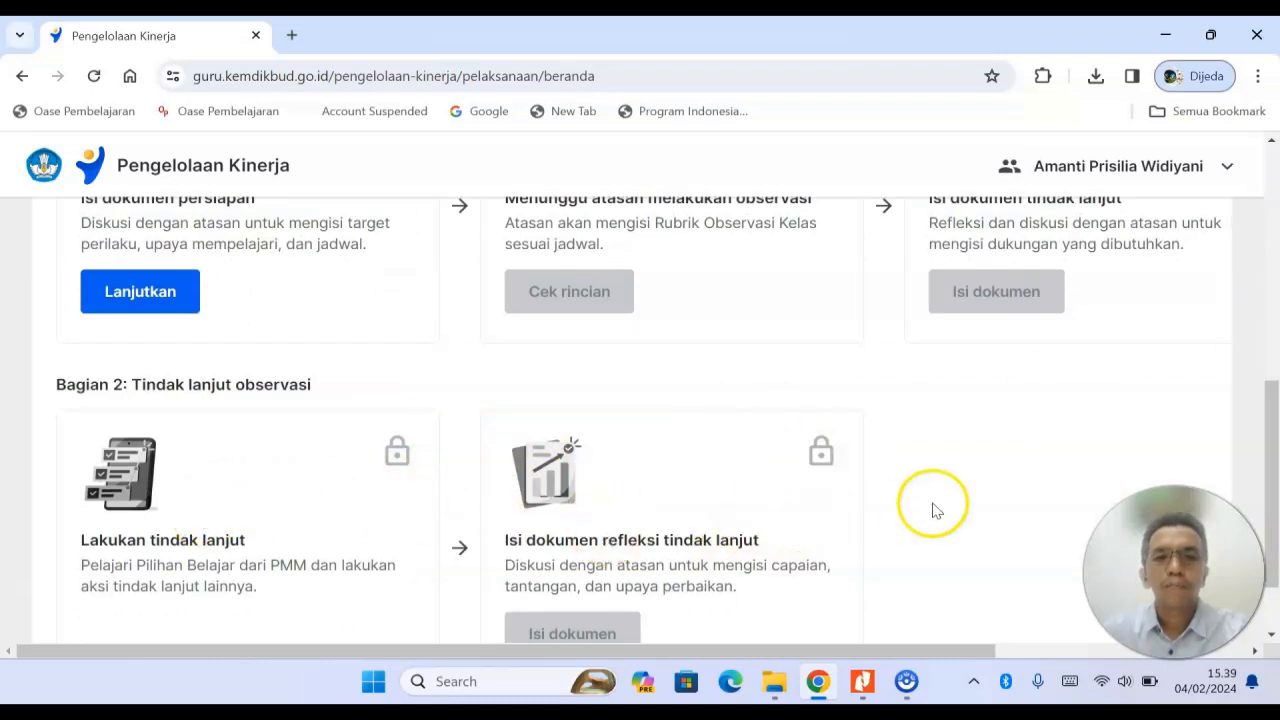
{"action": "scroll", "coordinate": [931, 509], "scroll_direction": "down", "scroll_amount": 1}
{"action": "scroll", "coordinate": [634, 491], "scroll_direction": "up", "scroll_amount": 2}
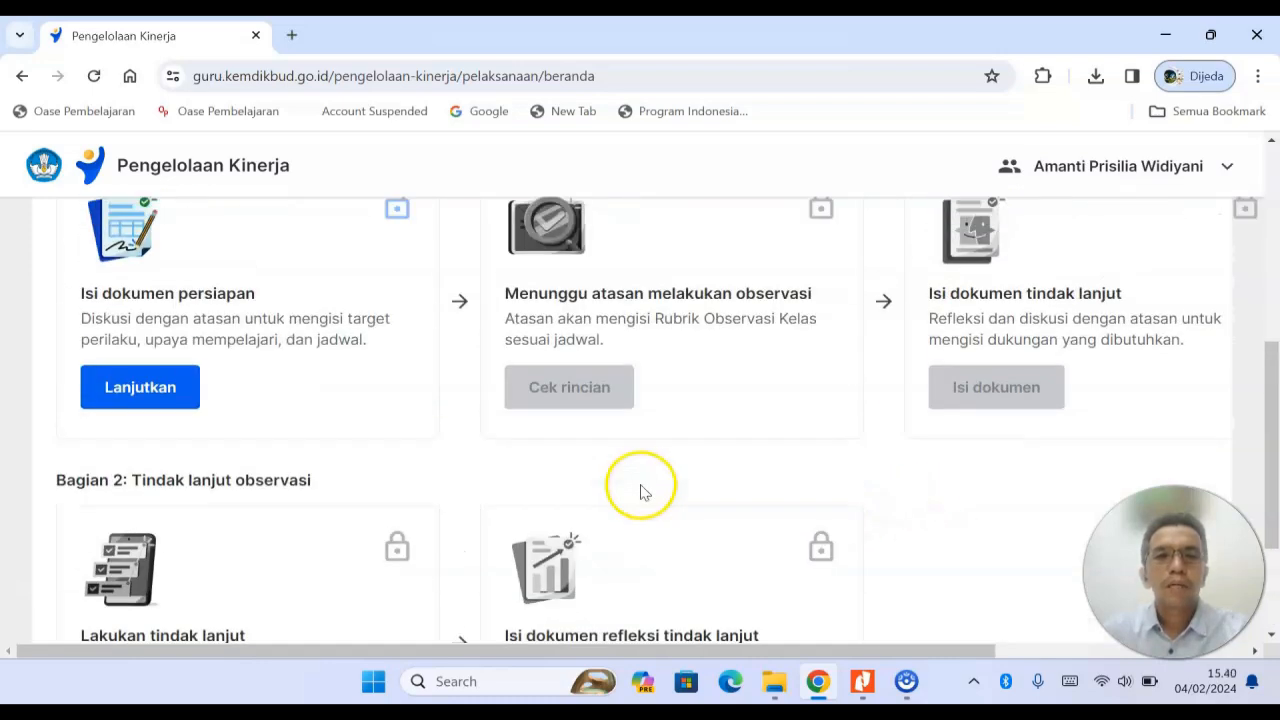
{"action": "scroll", "coordinate": [636, 485], "scroll_direction": "up", "scroll_amount": 1}
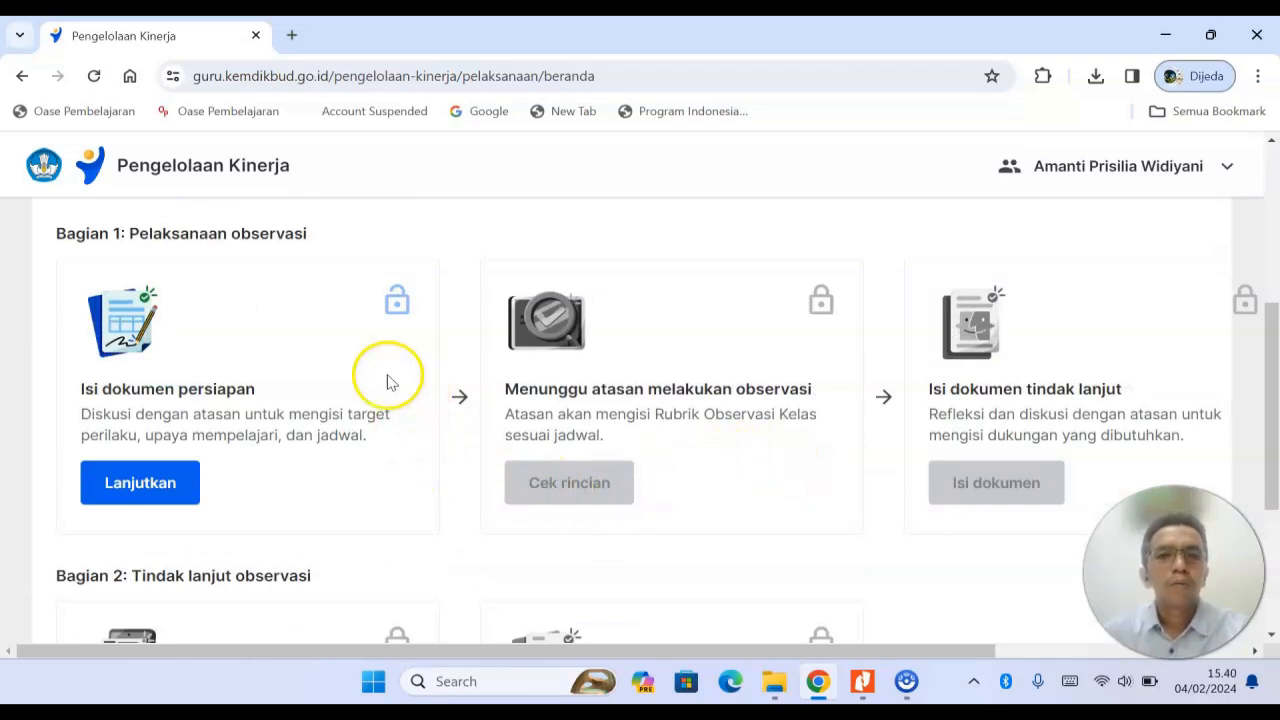
{"action": "scroll", "coordinate": [350, 378], "scroll_direction": "up", "scroll_amount": 1}
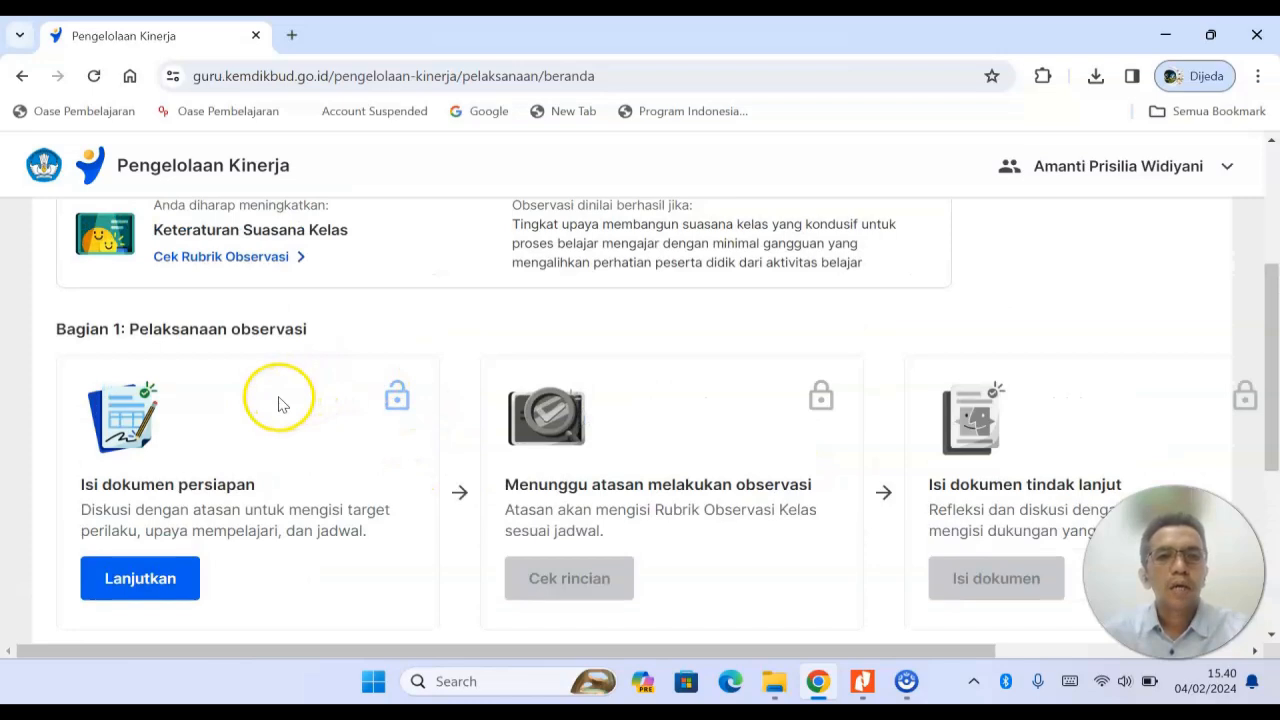
{"action": "scroll", "coordinate": [320, 412], "scroll_direction": "down", "scroll_amount": 1}
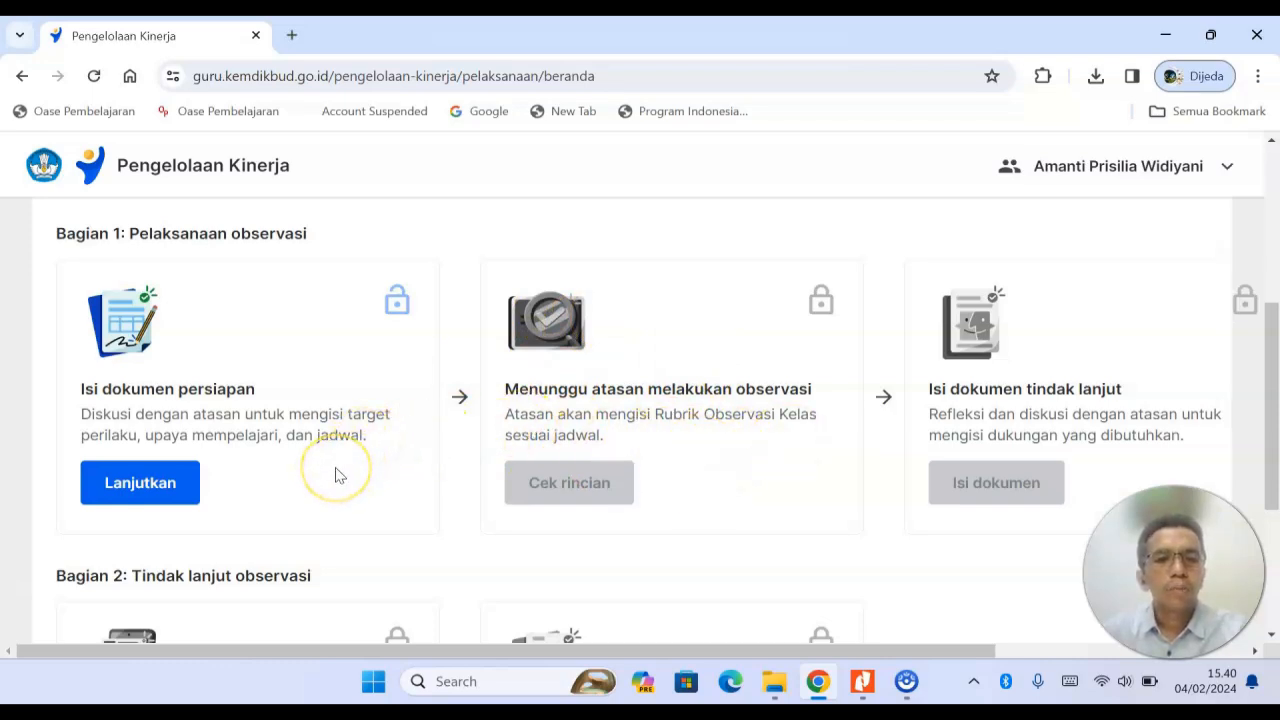
{"action": "left_click", "coordinate": [143, 485]}
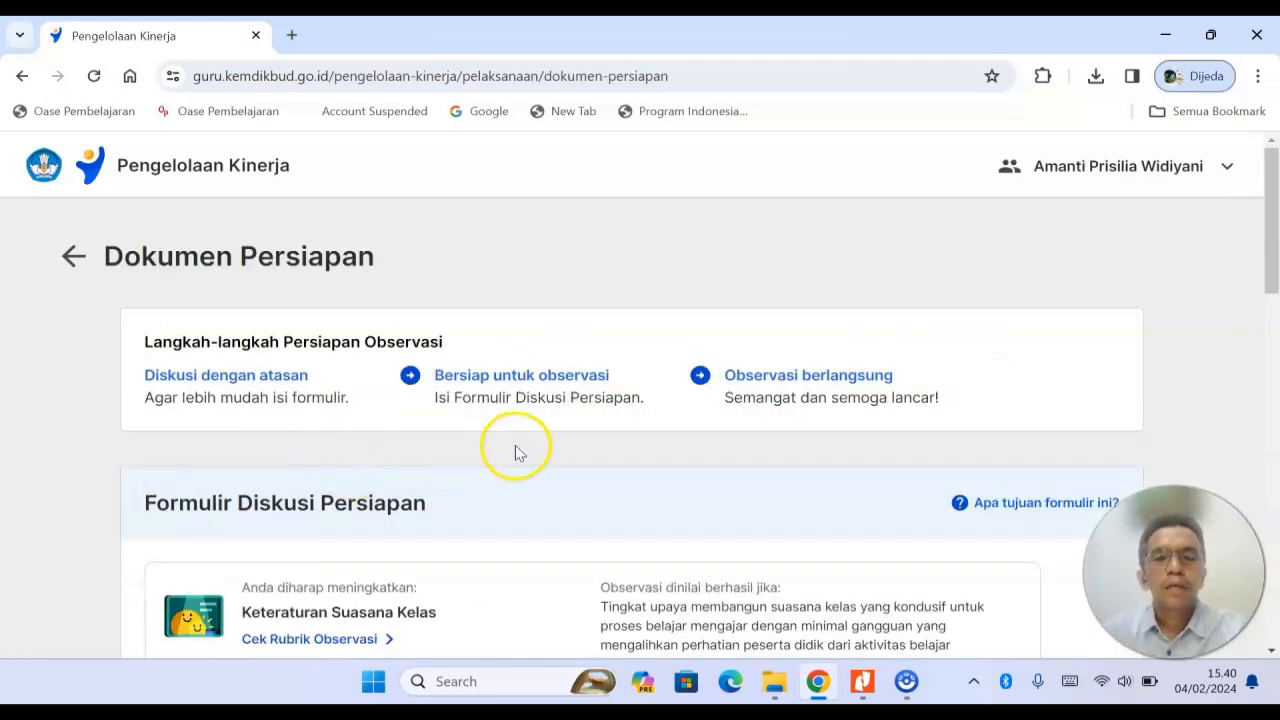
Step: Extend the existing Upaya Mempelajari answer with "dan perilaku siswa dangan teliti dan lebih empati"
{"action": "scroll", "coordinate": [449, 472], "scroll_direction": "down", "scroll_amount": 4}
{"action": "scroll", "coordinate": [449, 475], "scroll_direction": "down", "scroll_amount": 1}
{"action": "scroll", "coordinate": [449, 468], "scroll_direction": "up", "scroll_amount": 1}
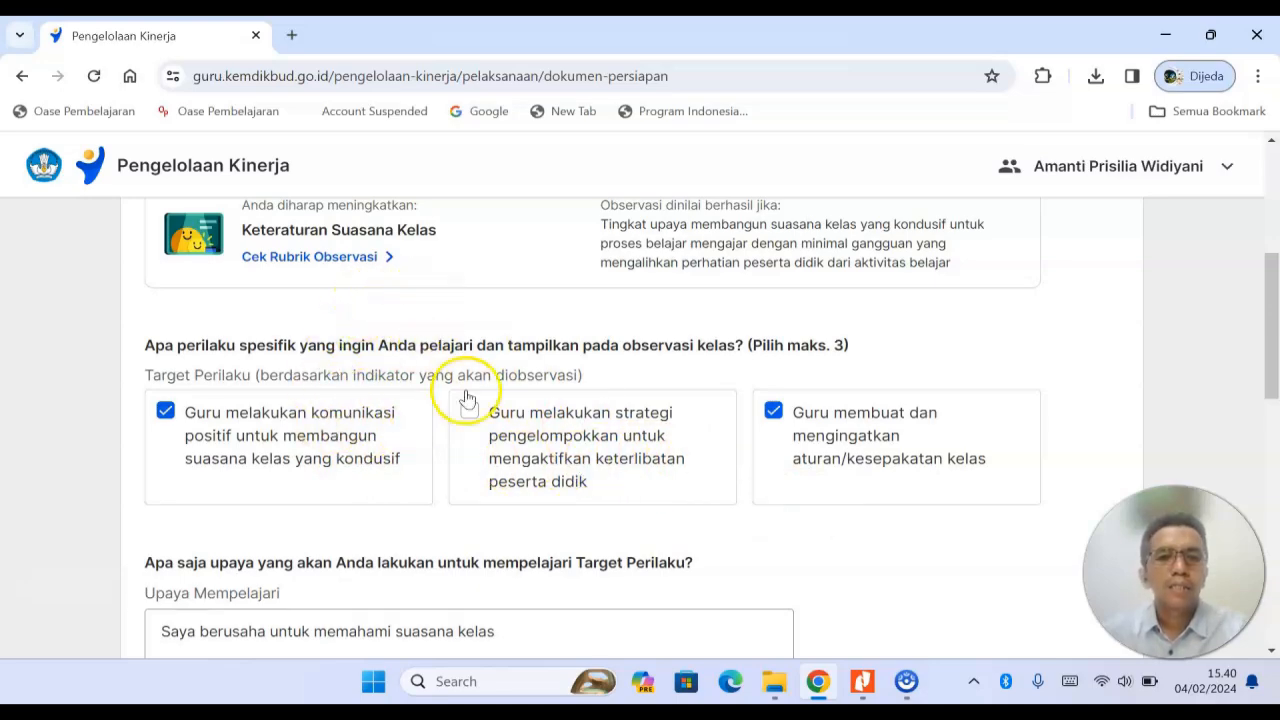
{"action": "scroll", "coordinate": [466, 400], "scroll_direction": "down", "scroll_amount": 1}
{"action": "scroll", "coordinate": [466, 400], "scroll_direction": "up", "scroll_amount": 1}
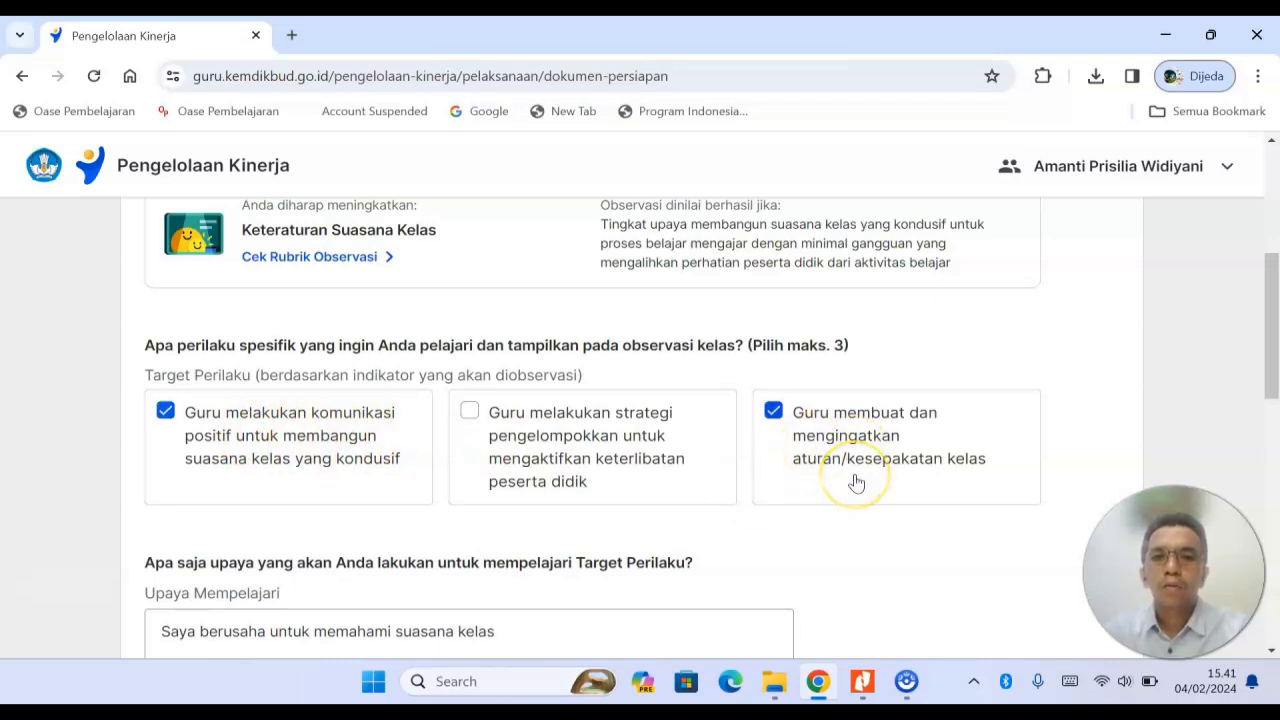
{"action": "scroll", "coordinate": [590, 475], "scroll_direction": "down", "scroll_amount": 2}
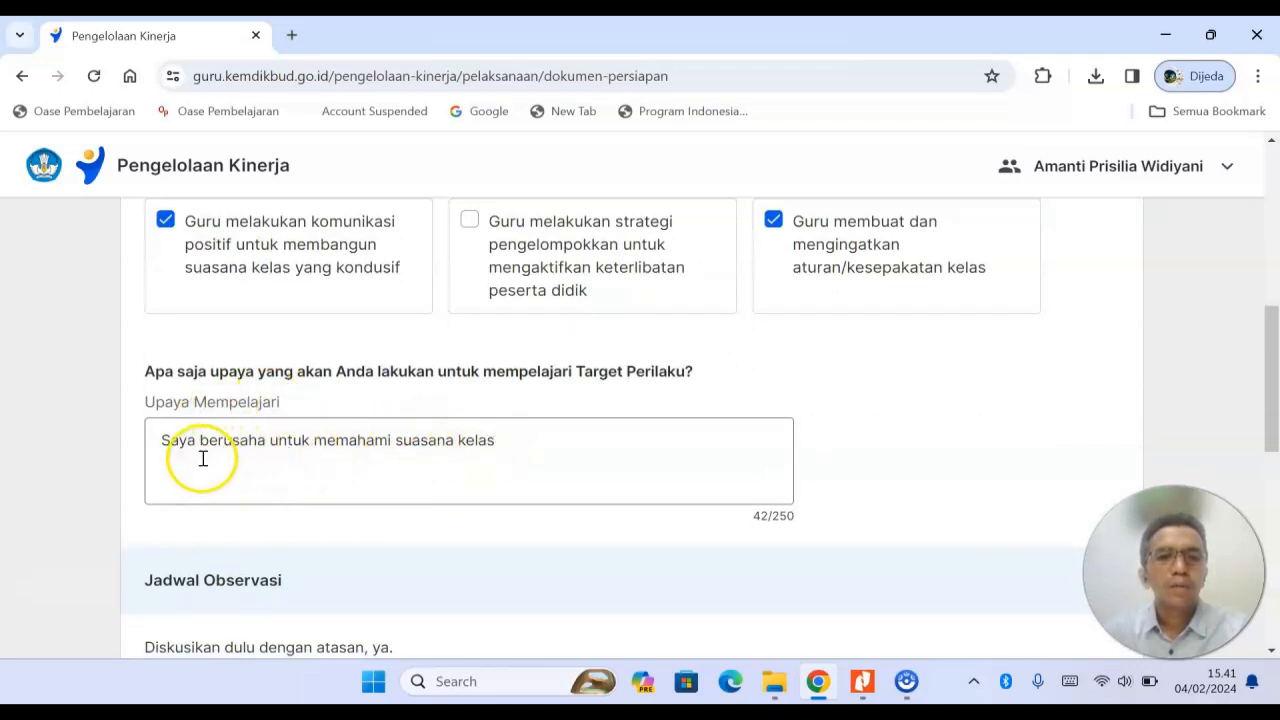
{"action": "left_click", "coordinate": [516, 441]}
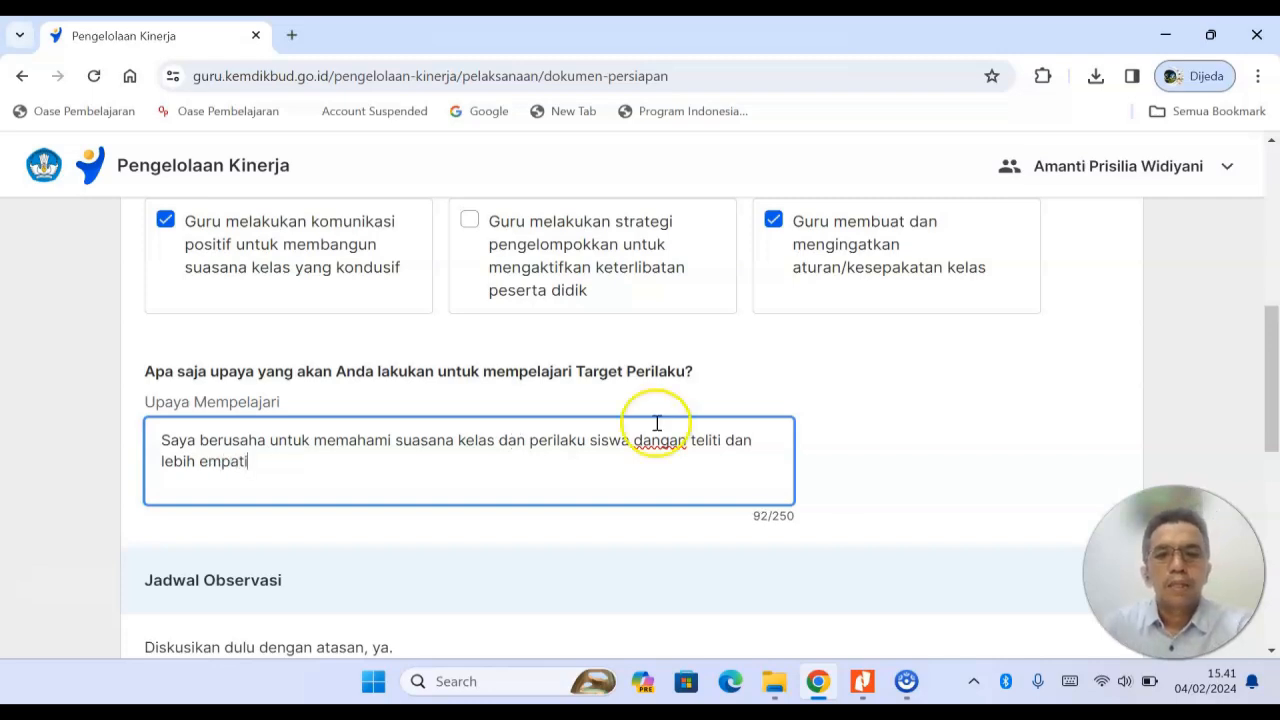
Step: Choose 4 March 2024 as the observation date under Jadwal Observasi
{"action": "scroll", "coordinate": [891, 403], "scroll_direction": "down", "scroll_amount": 2}
{"action": "scroll", "coordinate": [588, 392], "scroll_direction": "down", "scroll_amount": 1}
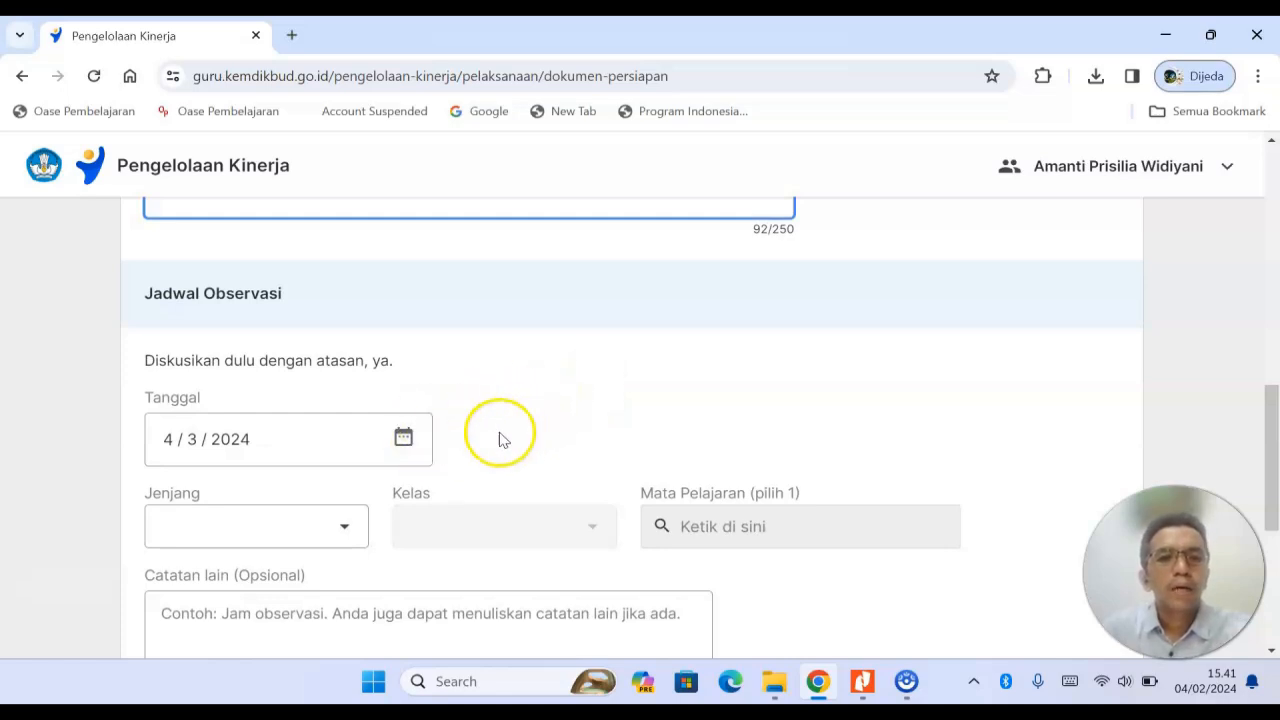
{"action": "left_click", "coordinate": [403, 440]}
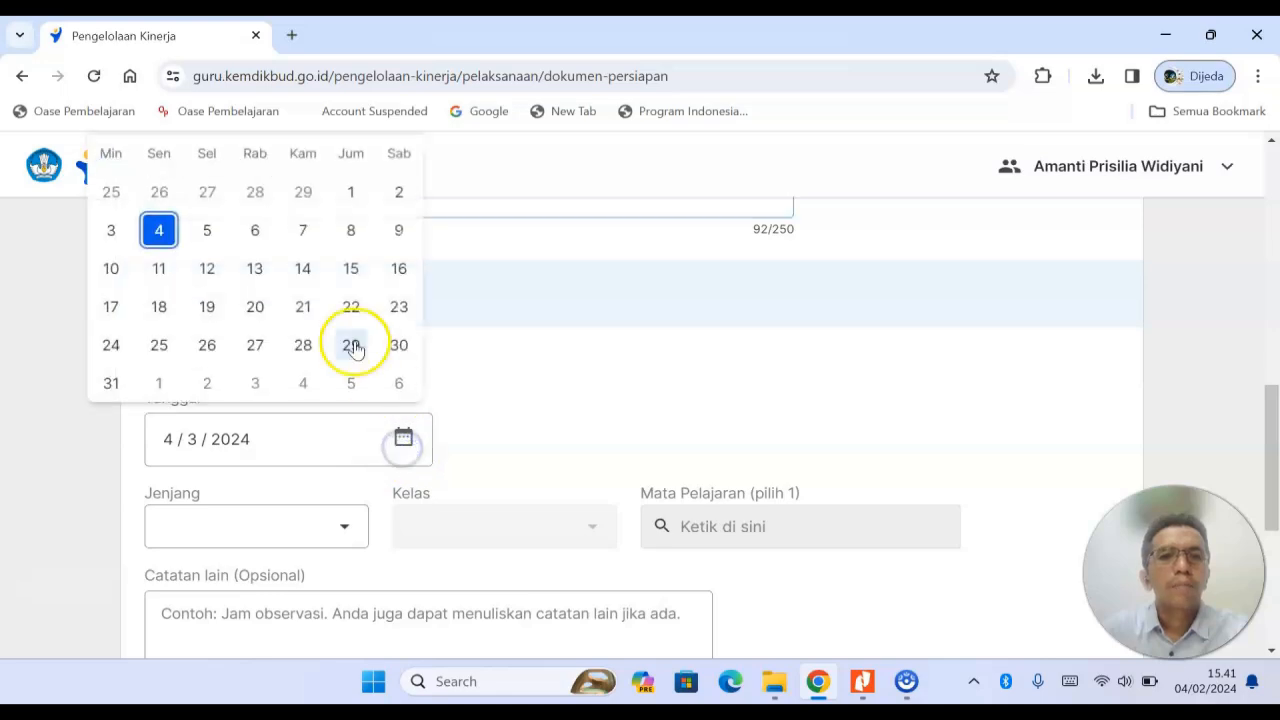
{"action": "scroll", "coordinate": [318, 290], "scroll_direction": "up", "scroll_amount": 1}
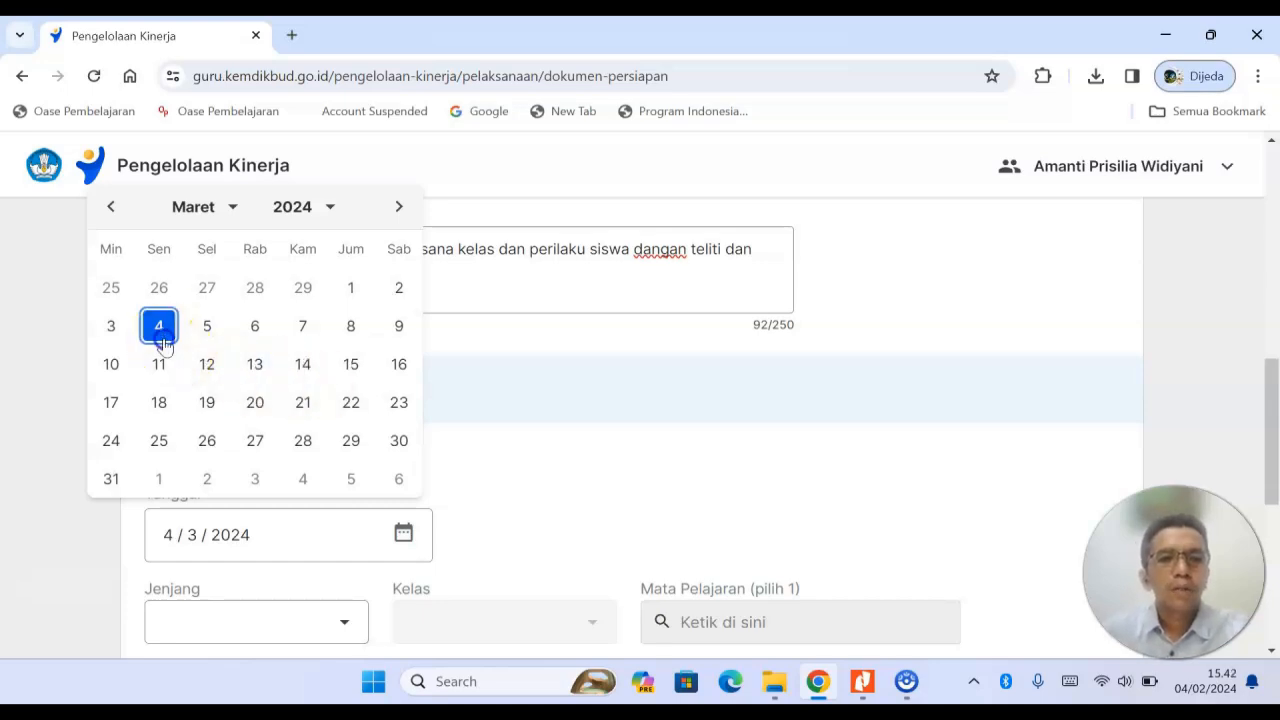
{"action": "left_click", "coordinate": [491, 470]}
Step: Set the observation schedule's Jenjang to SMA and its Kelas to Kelas 10
{"action": "scroll", "coordinate": [340, 534], "scroll_direction": "down", "scroll_amount": 2}
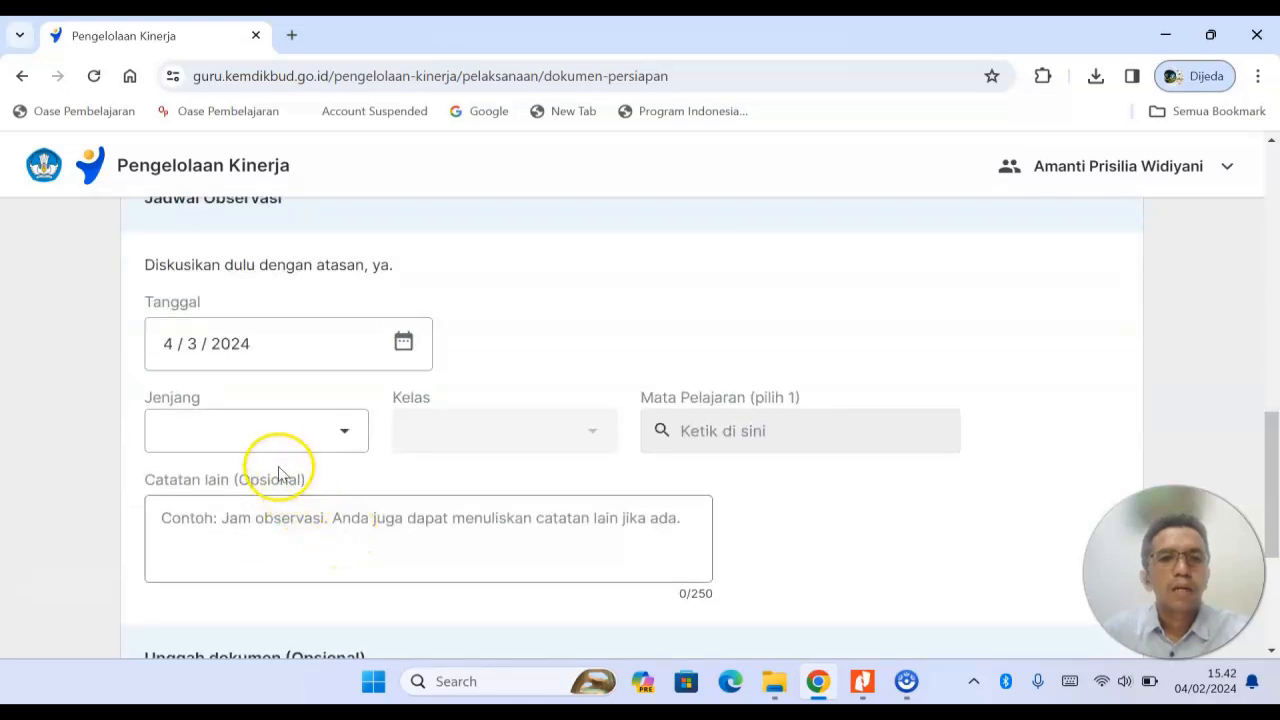
{"action": "left_click", "coordinate": [263, 432]}
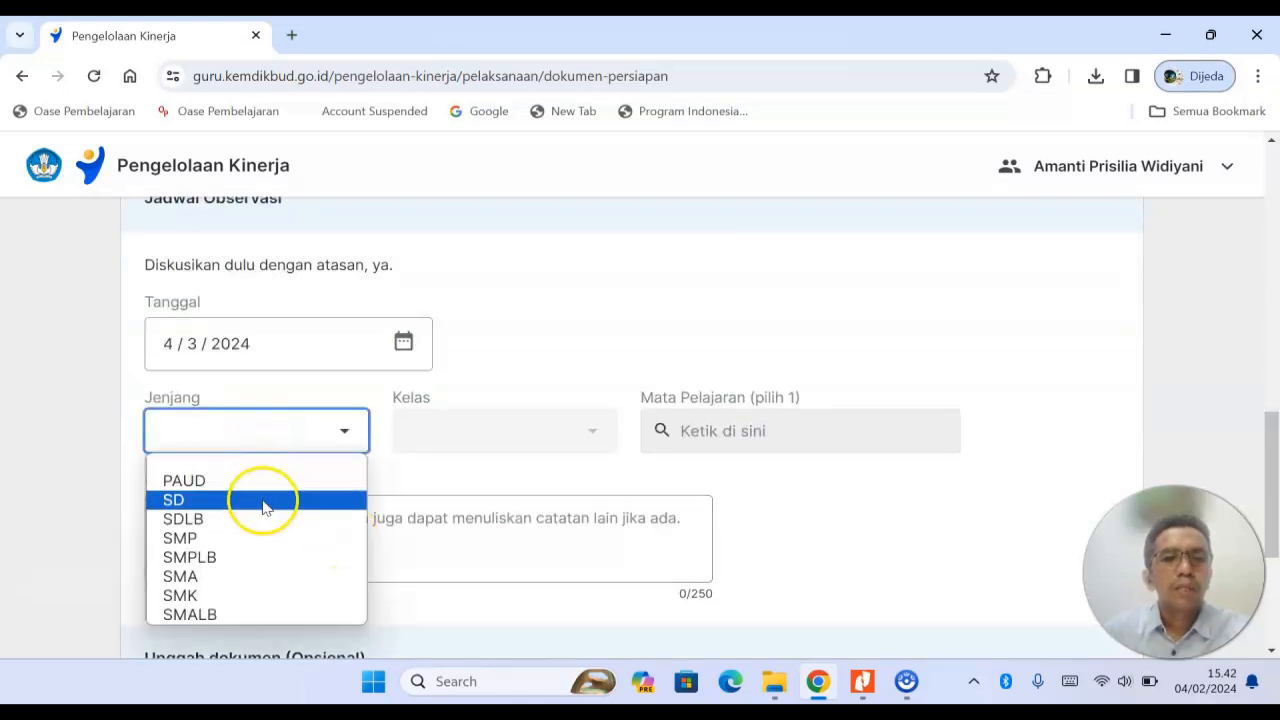
{"action": "left_click", "coordinate": [265, 577]}
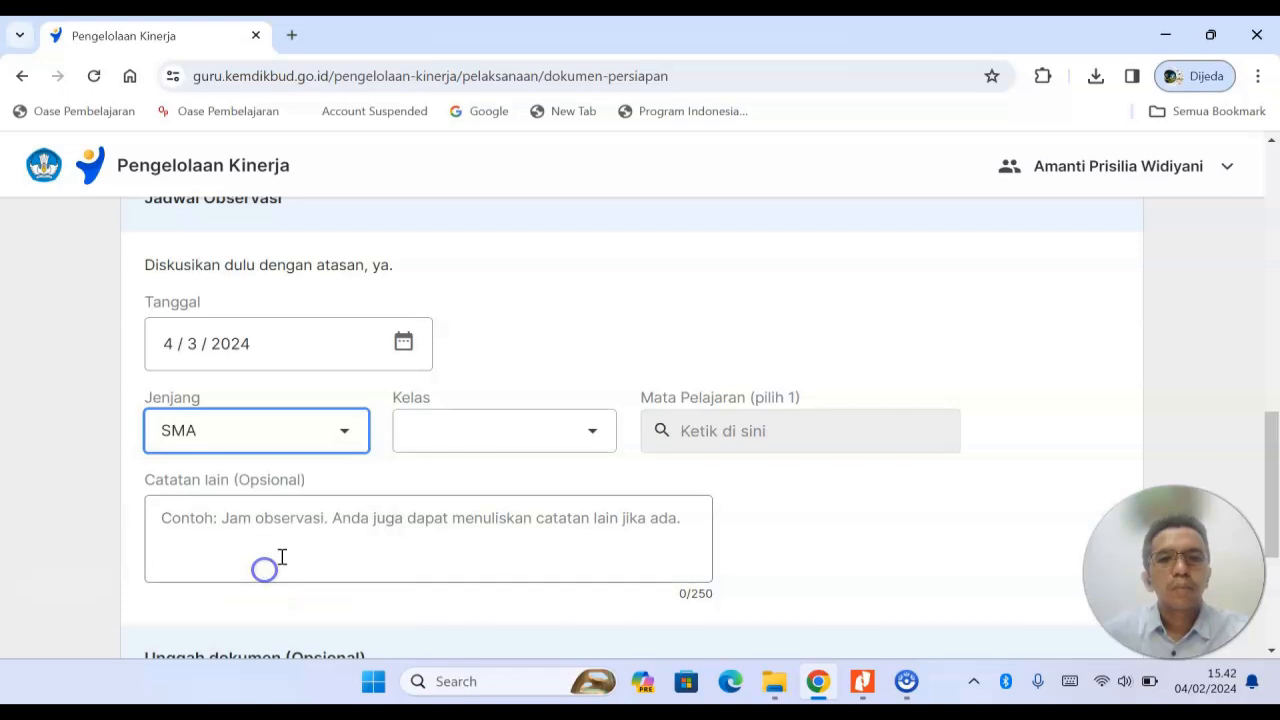
{"action": "left_click", "coordinate": [593, 432]}
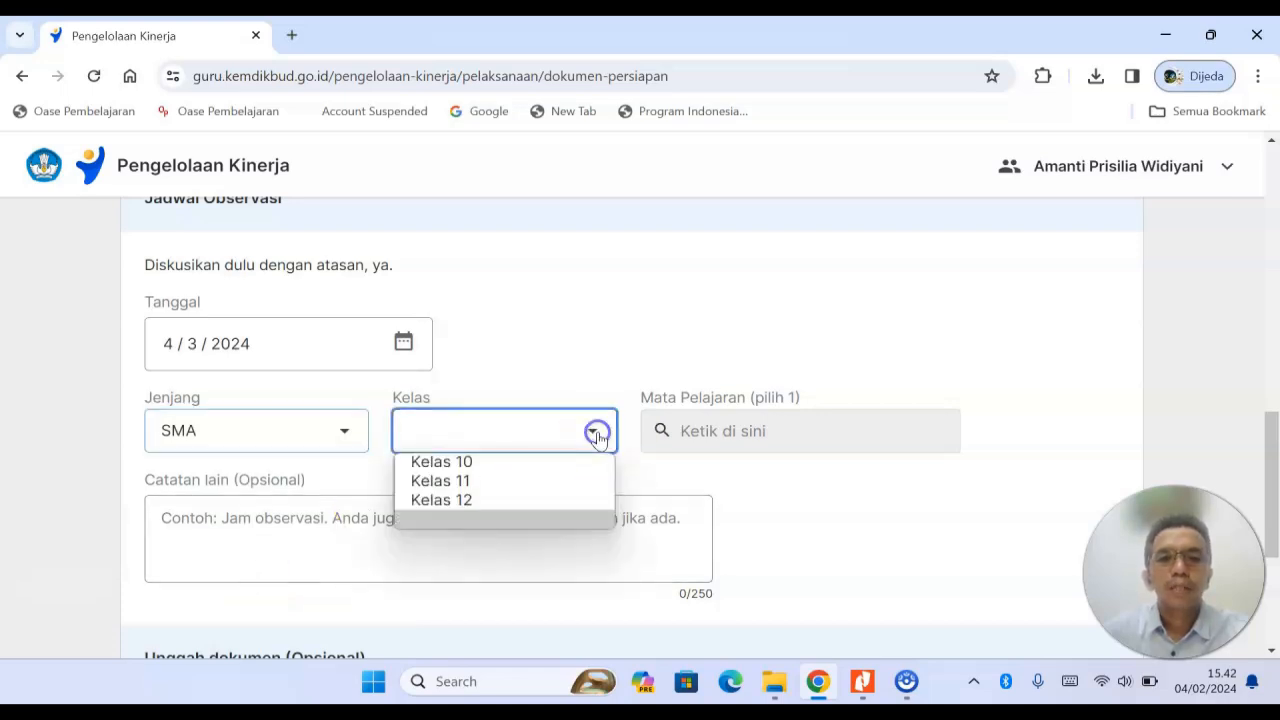
{"action": "left_click", "coordinate": [531, 463]}
Step: Search for "Pendidikan Panca" as the Mata Pelajaran and choose Pendidikan Pancasila
{"action": "left_click", "coordinate": [707, 443]}
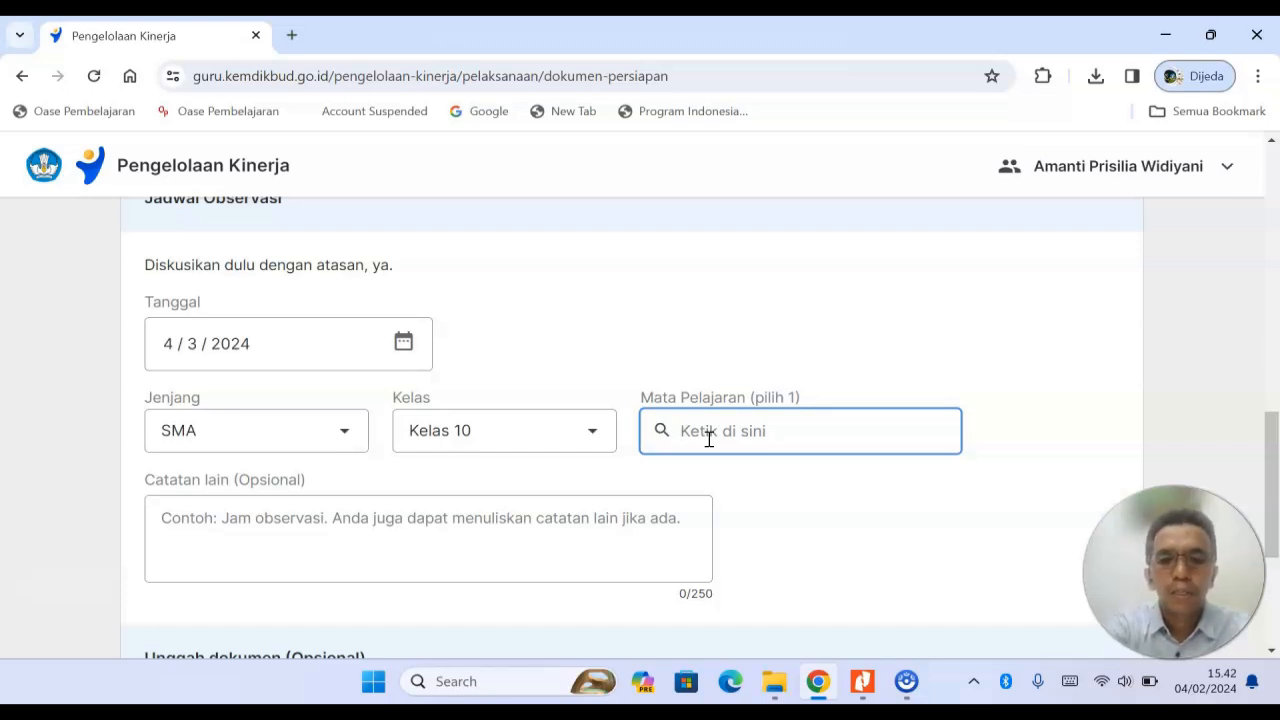
{"action": "type", "text": "P"}
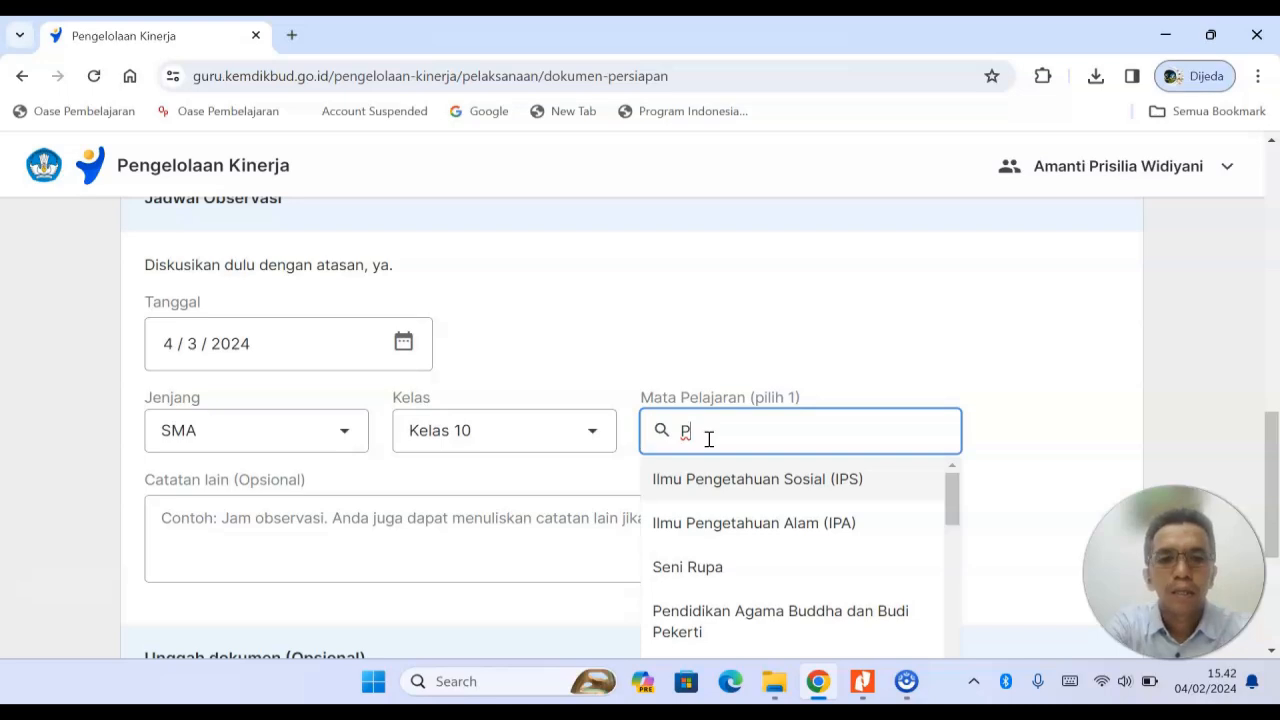
{"action": "type", "text": "endidi"}
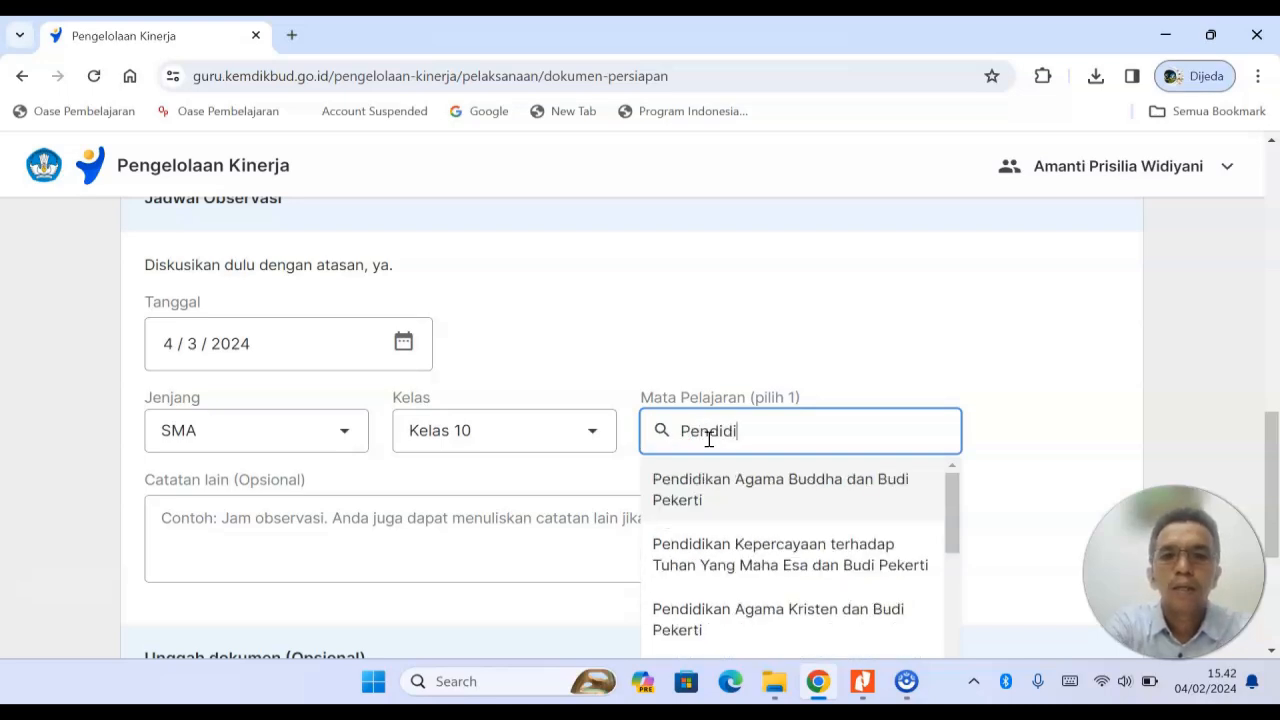
{"action": "type", "text": "kan Panca"}
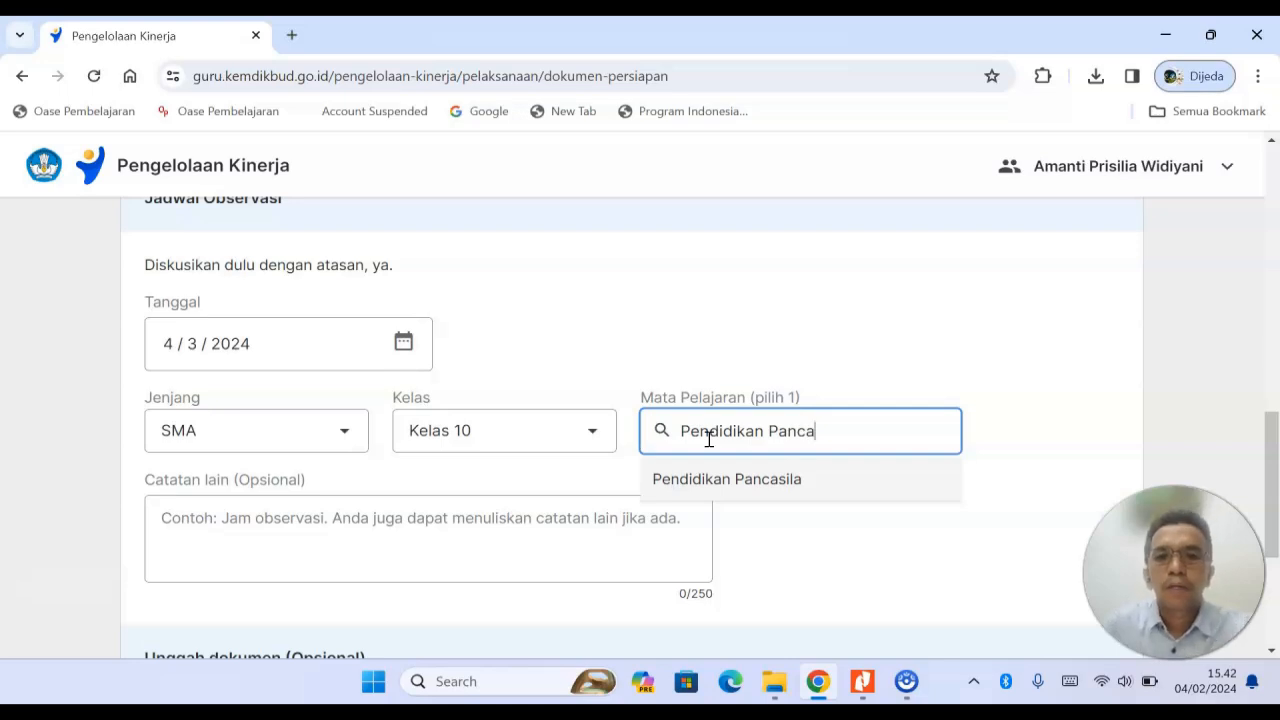
{"action": "left_click", "coordinate": [771, 480]}
Step: Enter "Jam ke 4 s.d 5 (9.00 - 10.30)" as the observation schedule's Catatan lain
{"action": "scroll", "coordinate": [750, 488], "scroll_direction": "down", "scroll_amount": 1}
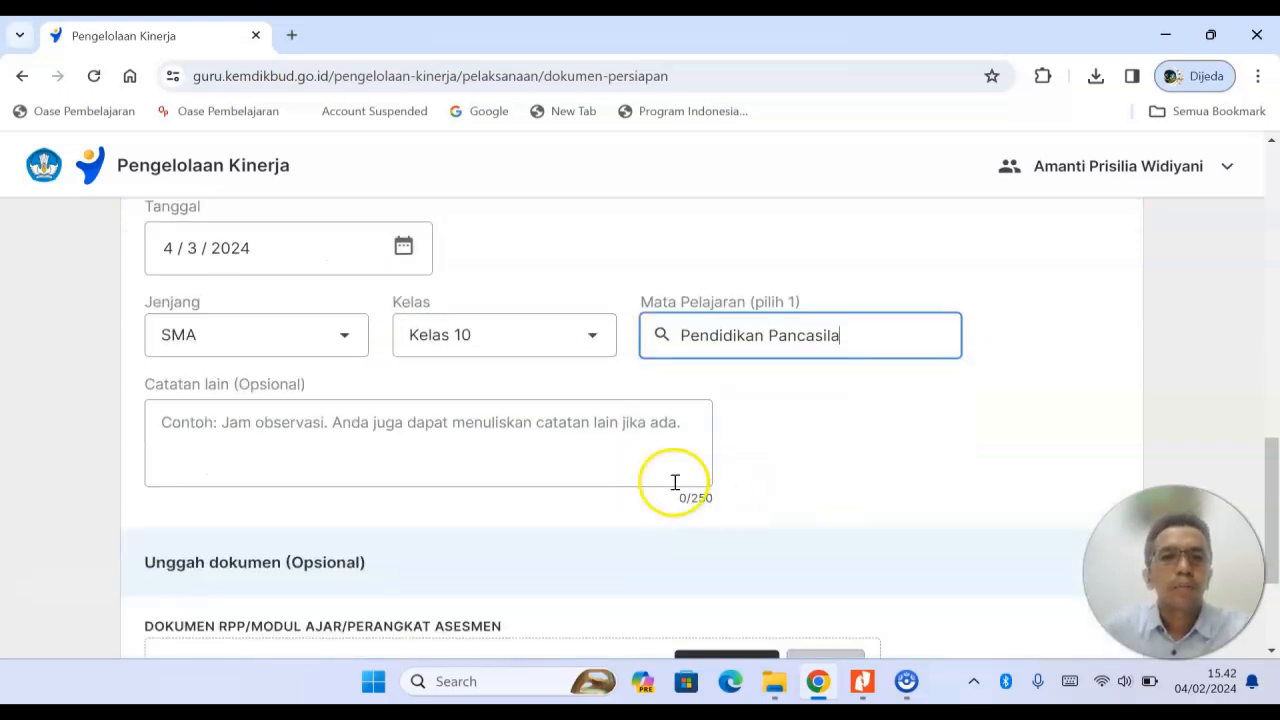
{"action": "left_click", "coordinate": [378, 426]}
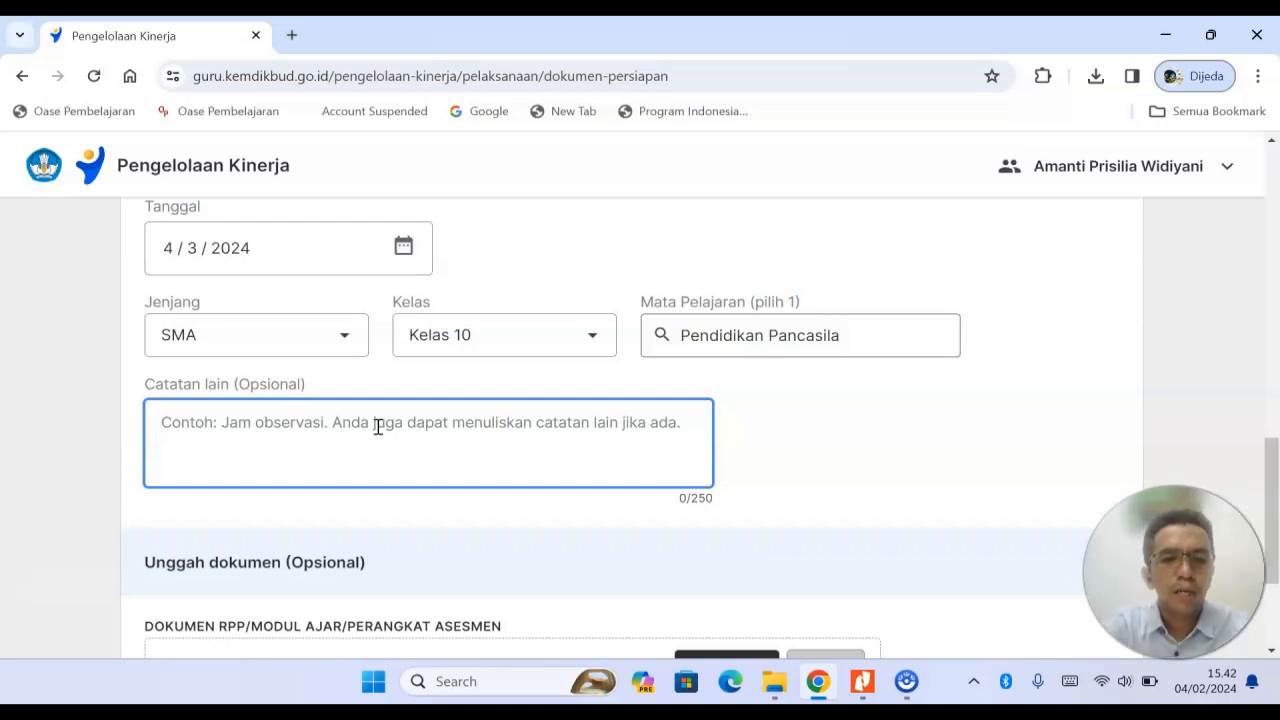
{"action": "type", "text": "Jam"}
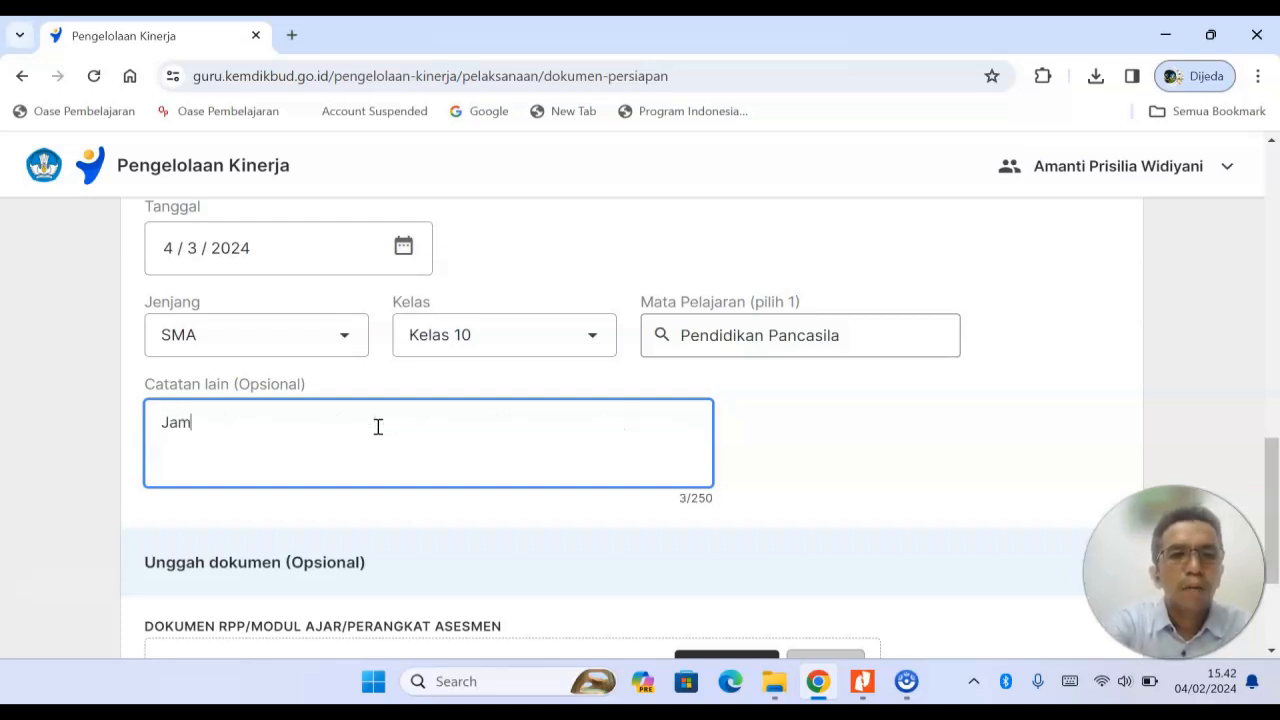
{"action": "type", "text": " ke 4 s"}
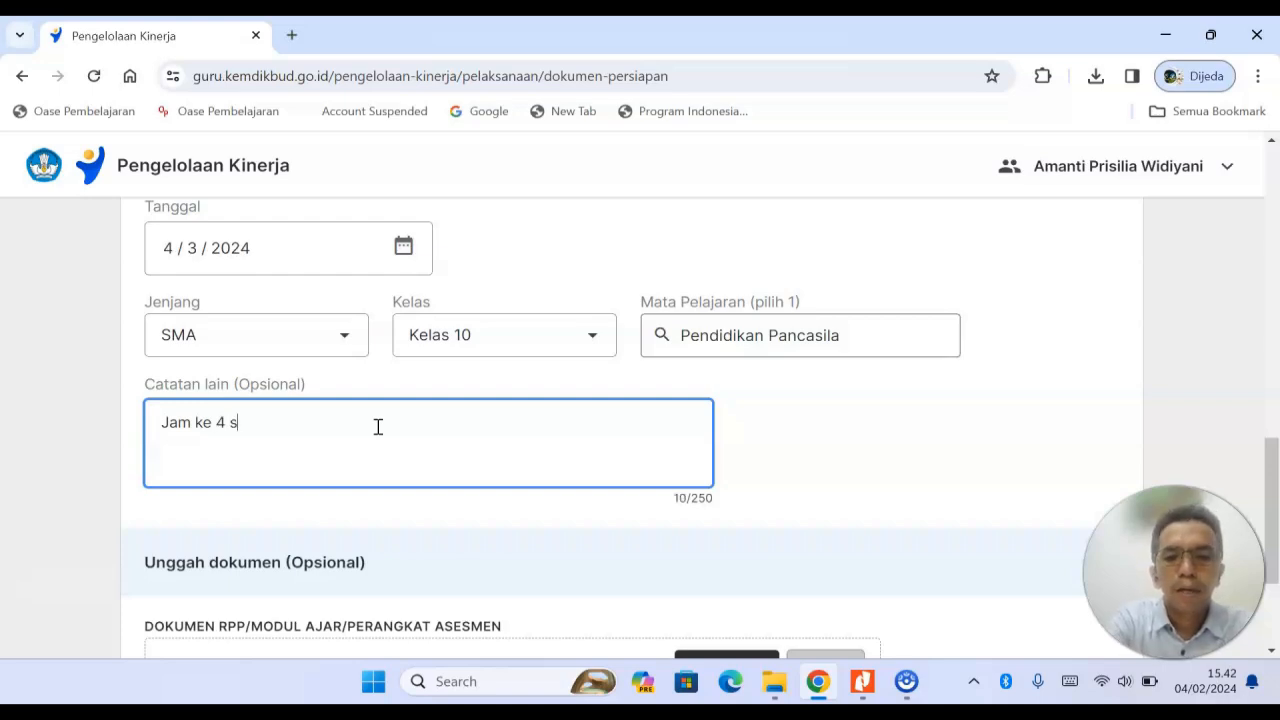
{"action": "type", "text": ".d 5"}
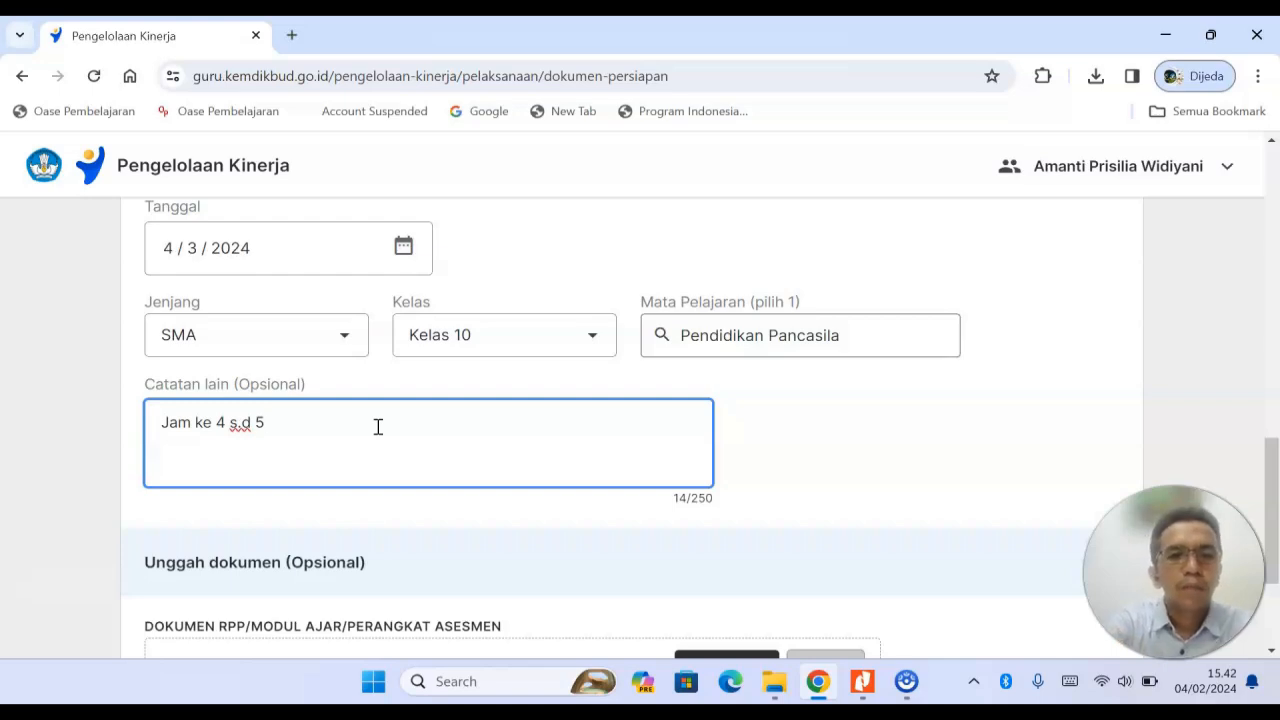
{"action": "type", "text": " (9.00 -"}
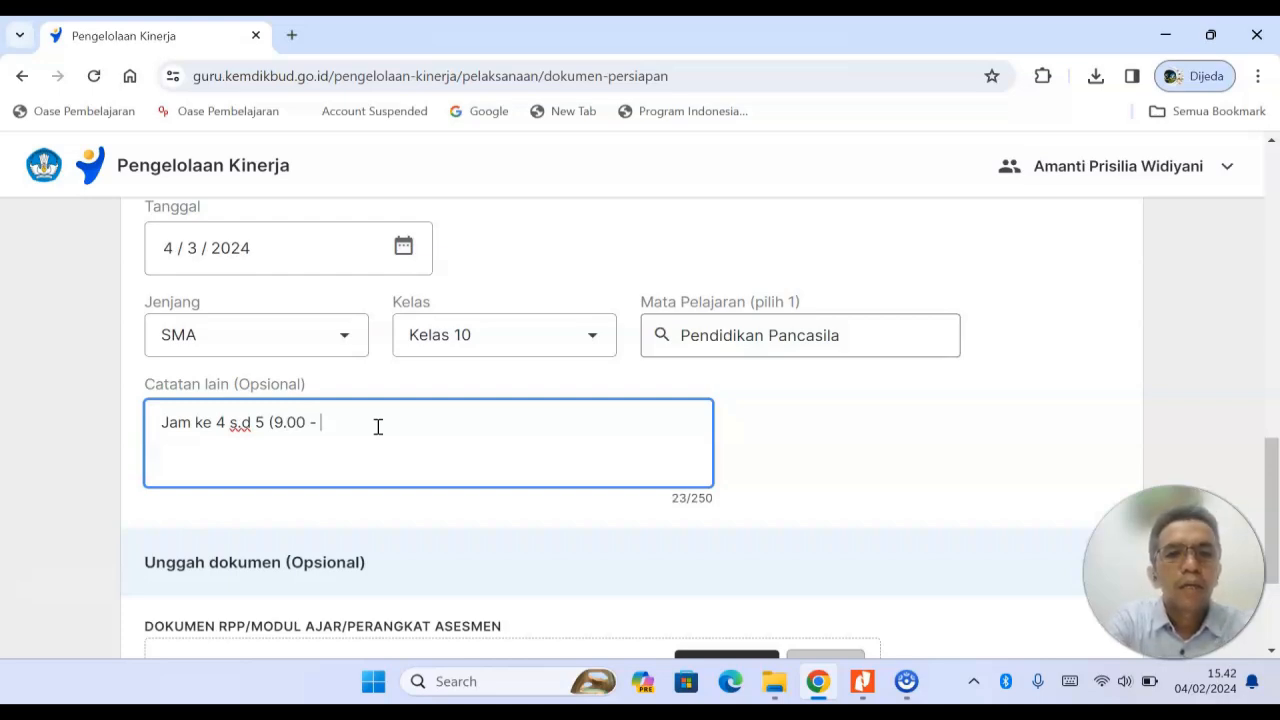
{"action": "type", "text": " 10"}
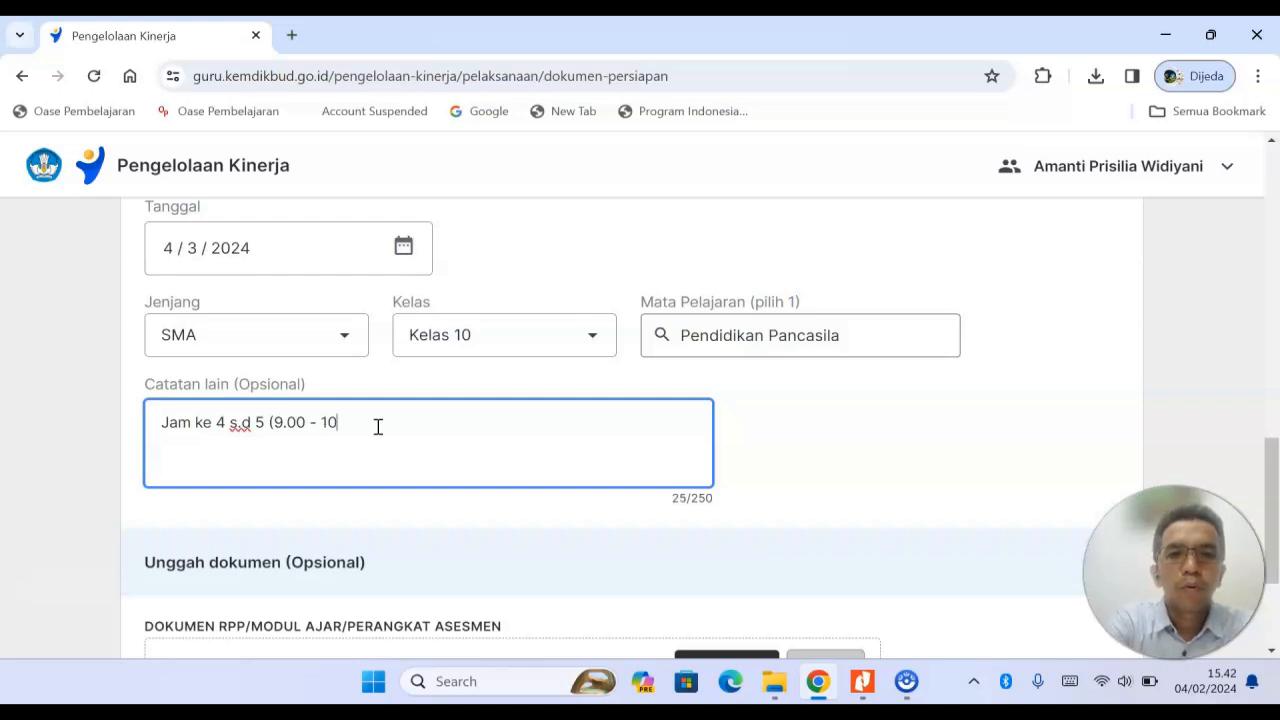
{"action": "type", "text": ".30"}
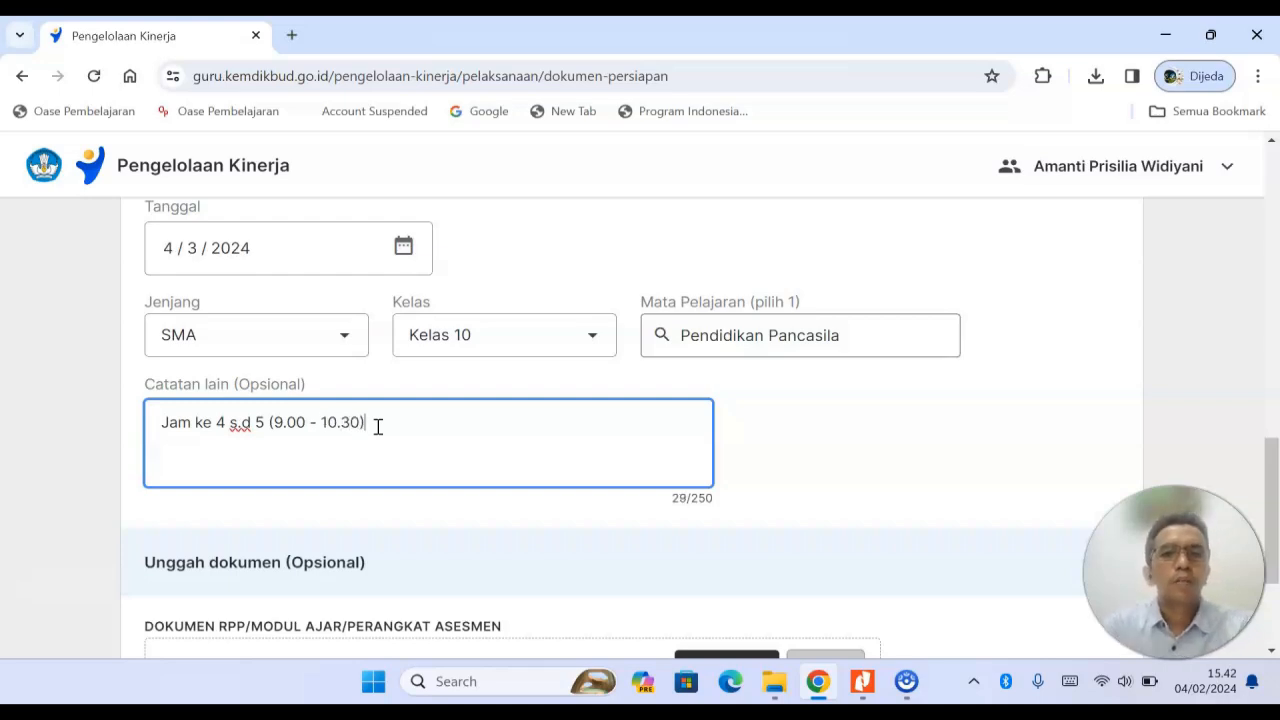
Step: Upload the PDF "Modul Ajar PP" from the computer's Downloads folder as the Dokumen RPP/Modul Ajar/Perangkat Asesmen
{"action": "scroll", "coordinate": [489, 457], "scroll_direction": "down", "scroll_amount": 2}
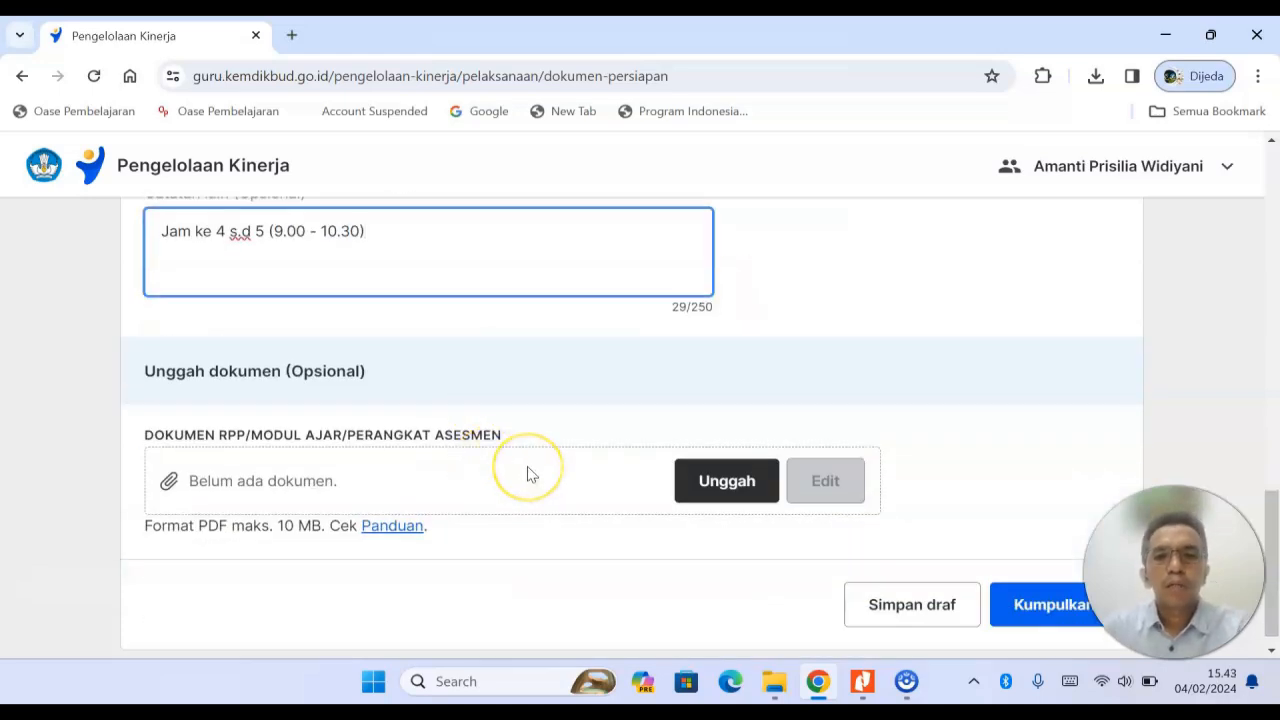
{"action": "left_click_drag", "start_coordinate": [1174, 572], "coordinate": [1192, 300]}
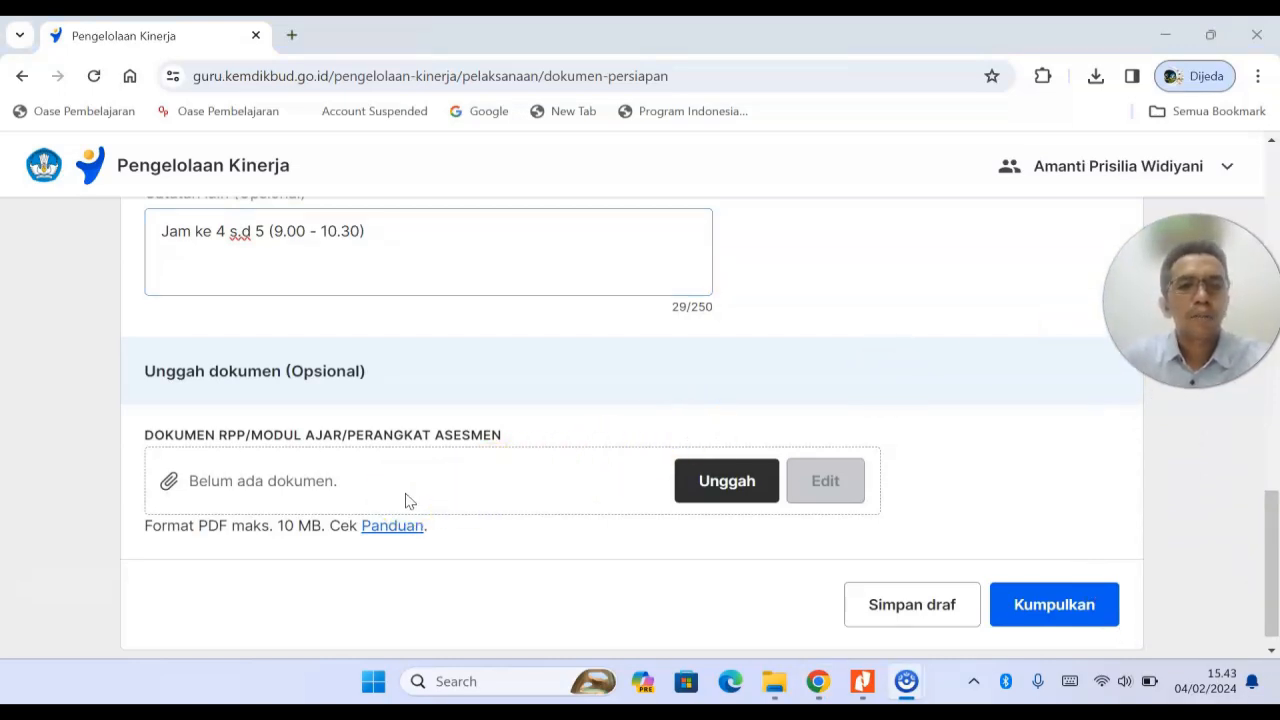
{"action": "left_click", "coordinate": [731, 481]}
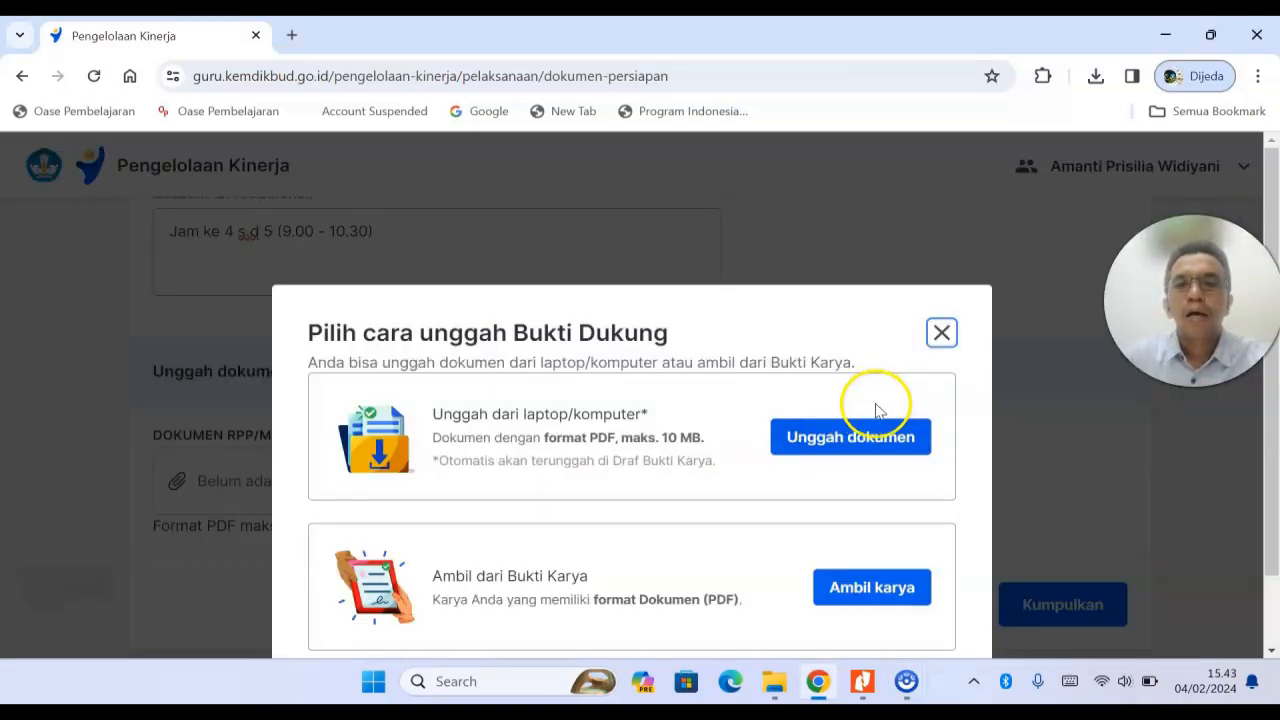
{"action": "scroll", "coordinate": [1009, 414], "scroll_direction": "down", "scroll_amount": 1}
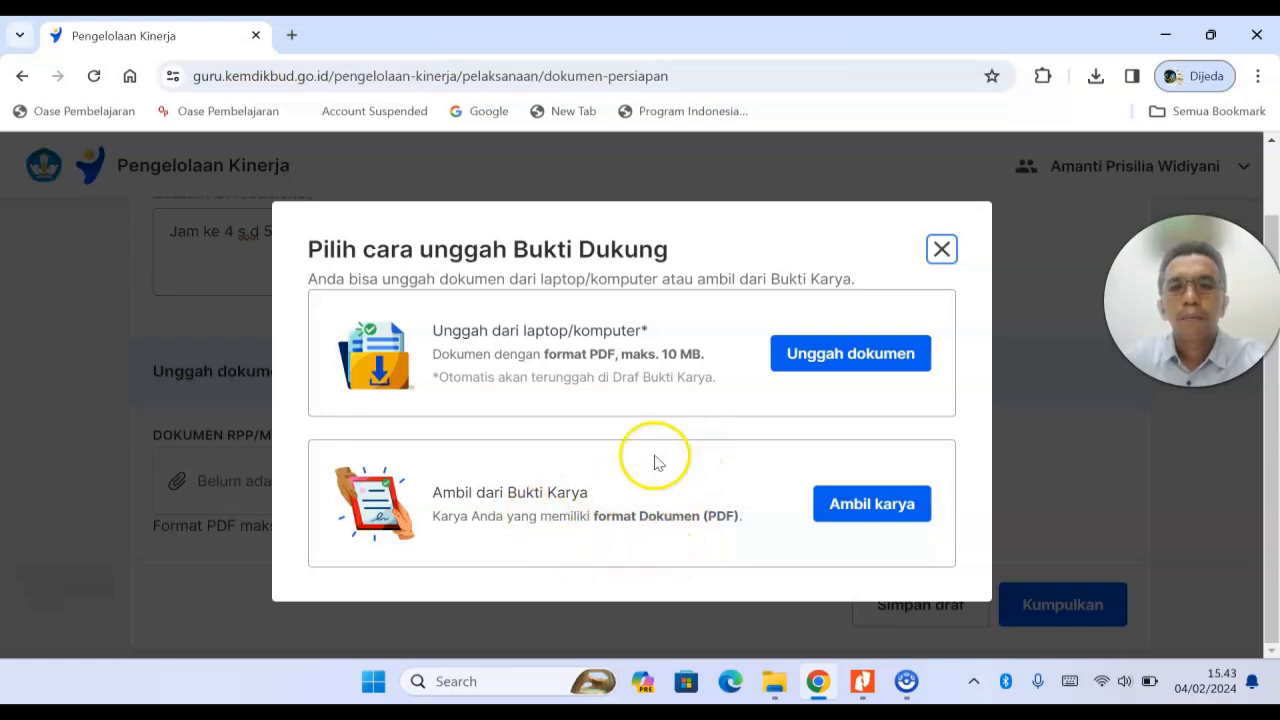
{"action": "left_click", "coordinate": [820, 362]}
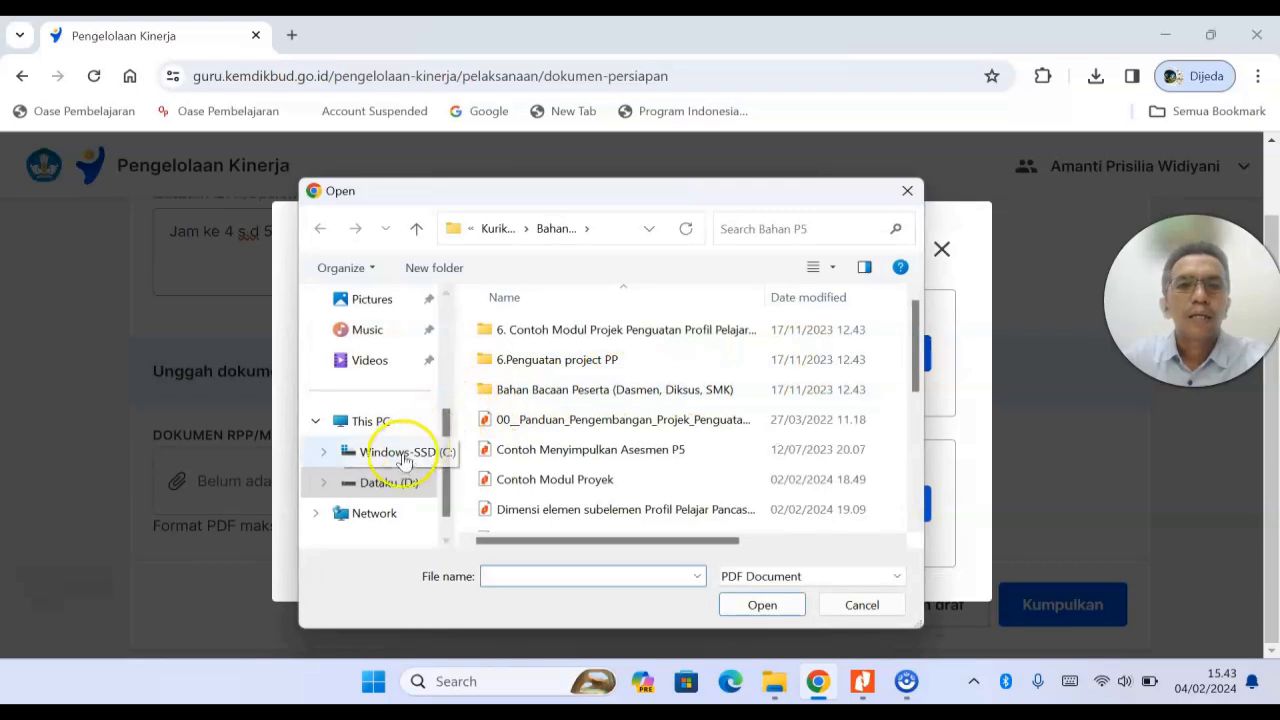
{"action": "scroll", "coordinate": [390, 445], "scroll_direction": "up", "scroll_amount": 5}
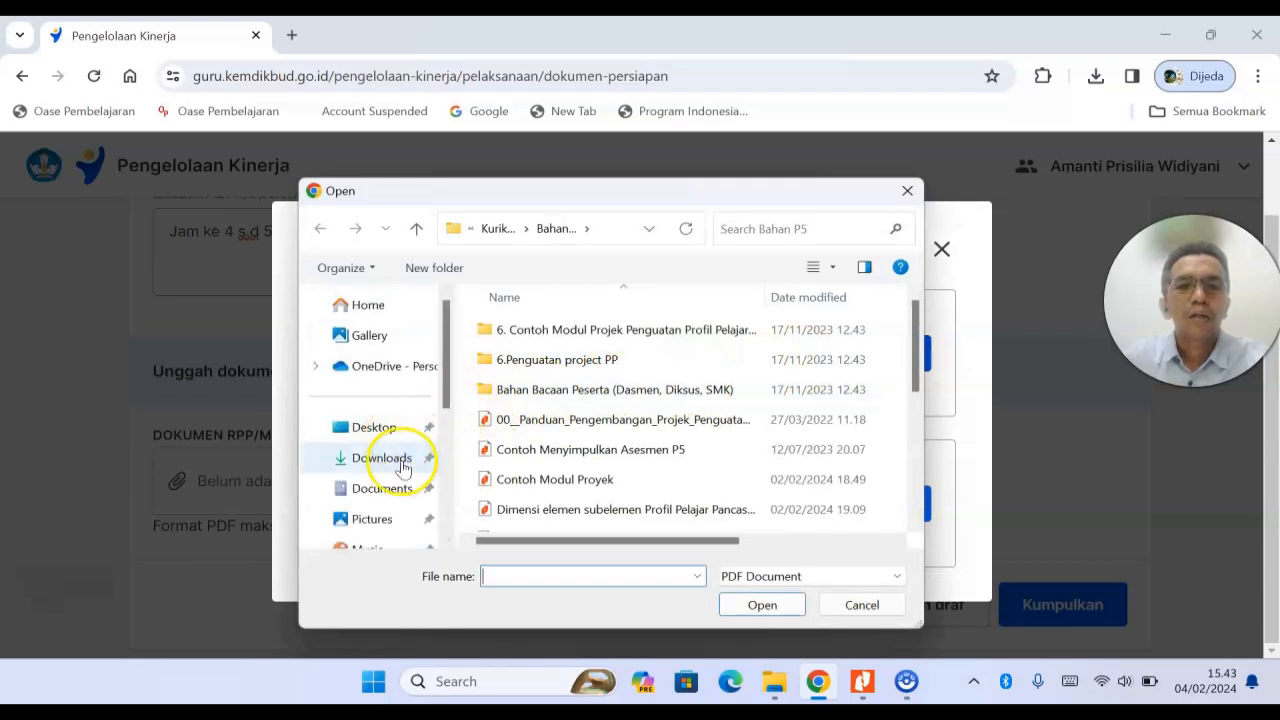
{"action": "left_click", "coordinate": [390, 457]}
{"action": "left_click", "coordinate": [523, 356]}
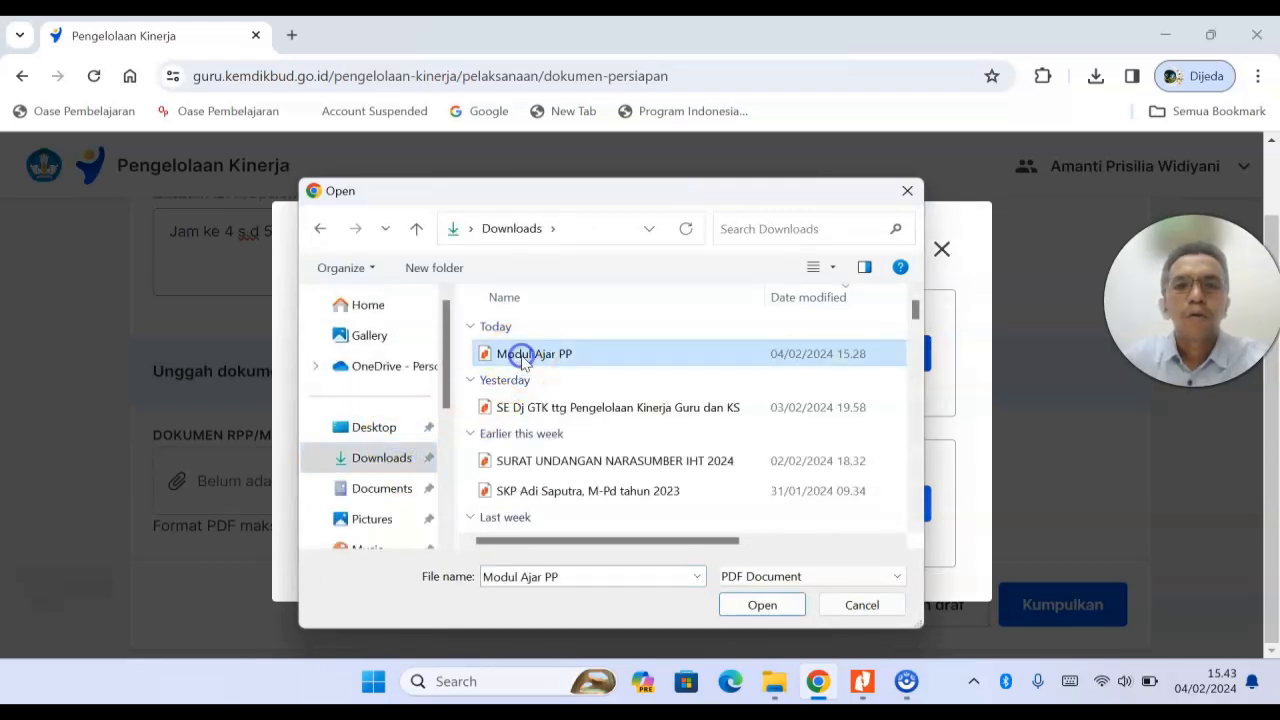
{"action": "left_click", "coordinate": [769, 607]}
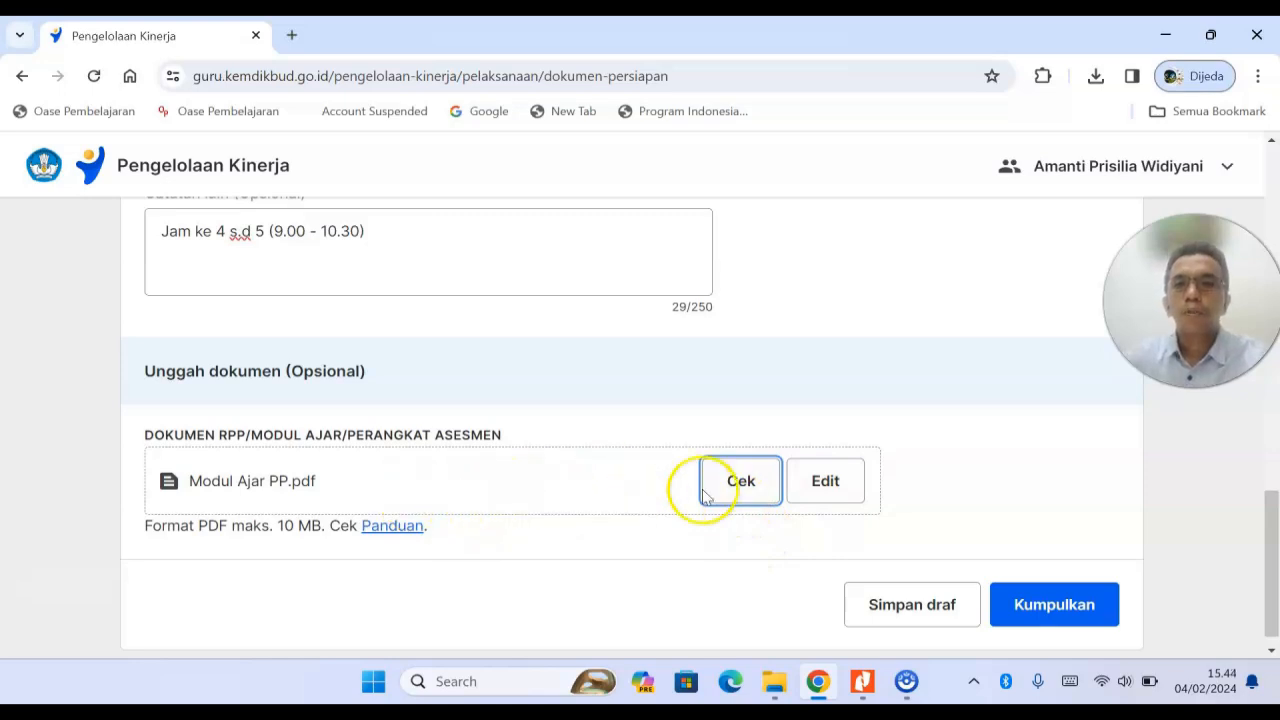
Step: Review the completed preparation form, from the target behaviours and learning efforts to the observation schedule and uploaded document
{"action": "scroll", "coordinate": [985, 456], "scroll_direction": "down", "scroll_amount": 1}
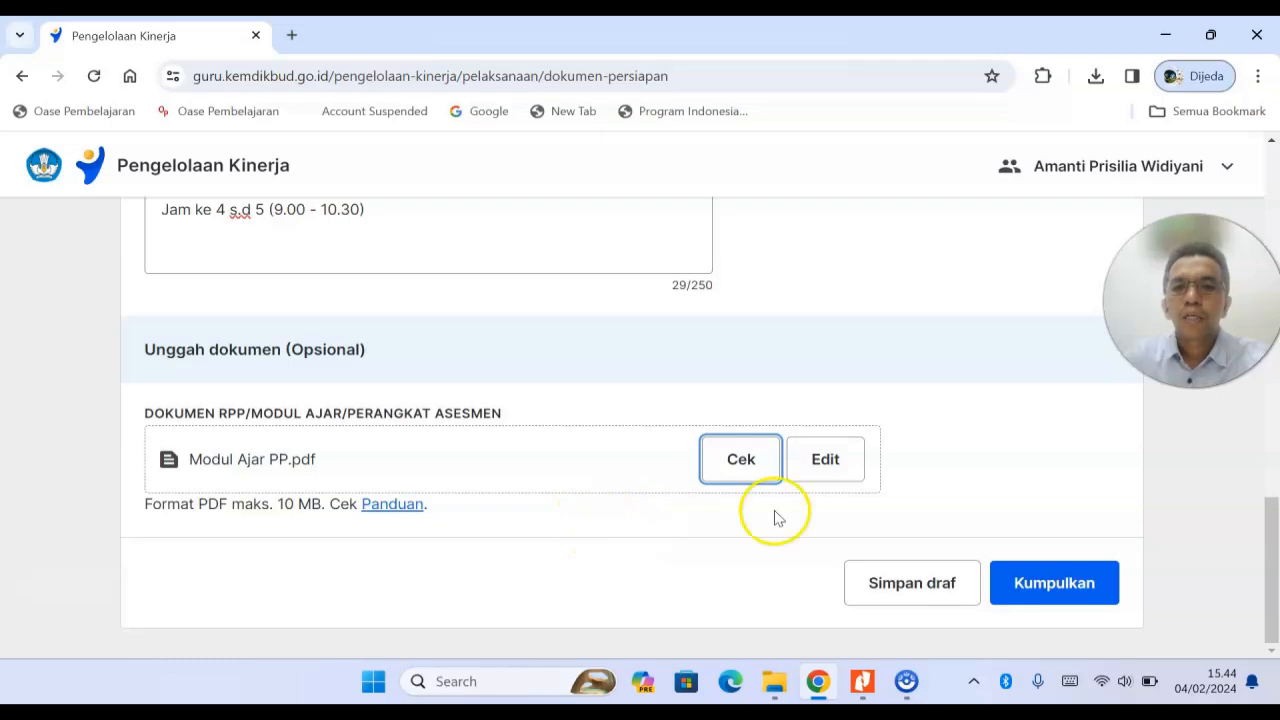
{"action": "scroll", "coordinate": [843, 335], "scroll_direction": "up", "scroll_amount": 2}
{"action": "scroll", "coordinate": [845, 352], "scroll_direction": "up", "scroll_amount": 9}
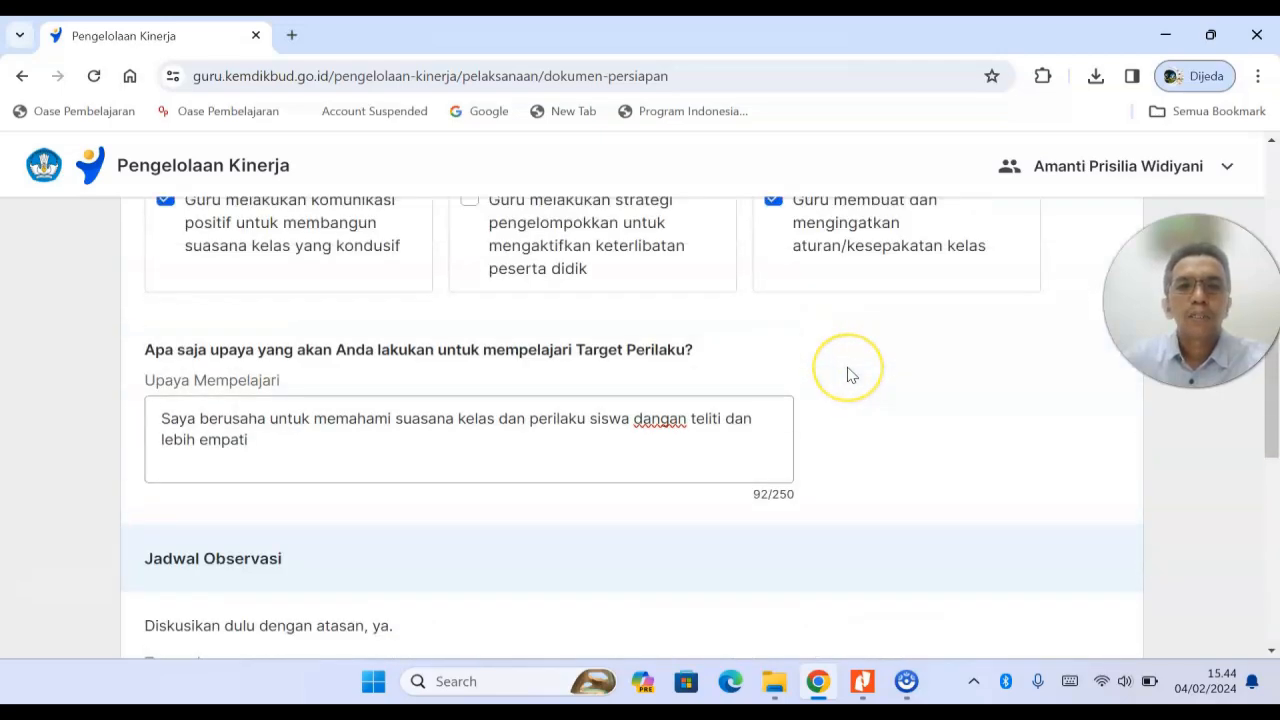
{"action": "scroll", "coordinate": [847, 373], "scroll_direction": "up", "scroll_amount": 1}
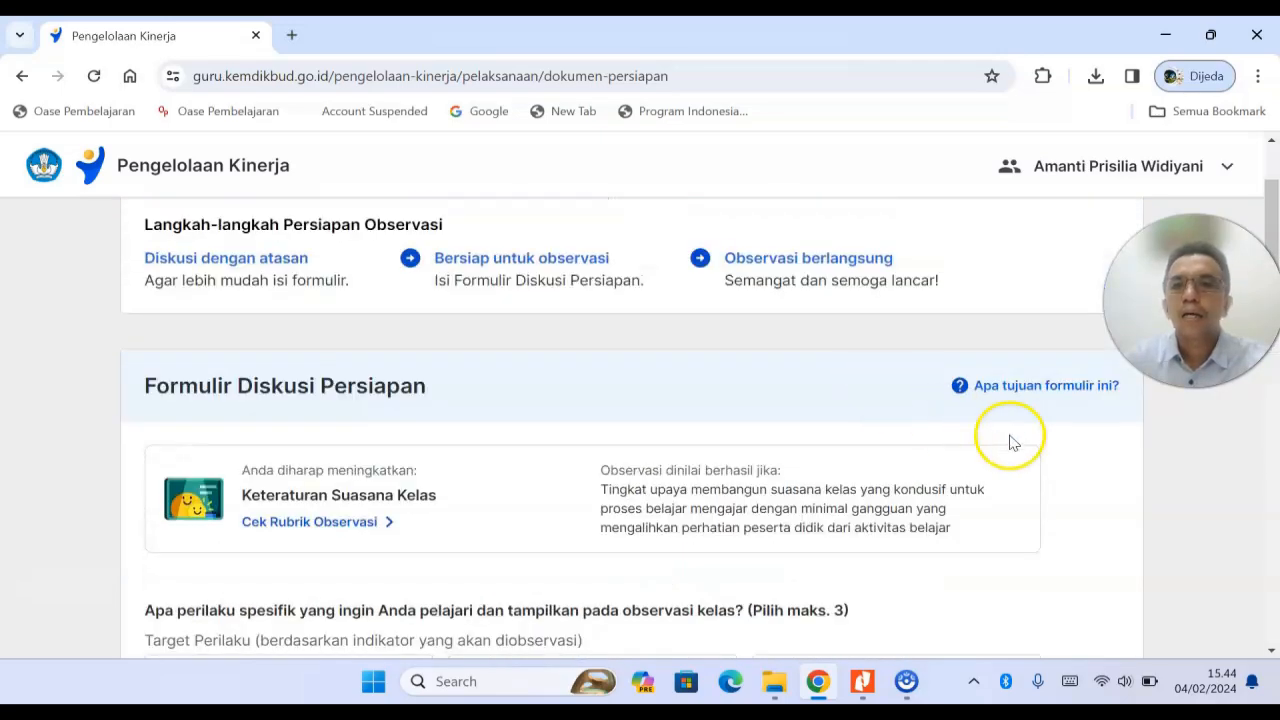
{"action": "scroll", "coordinate": [1034, 440], "scroll_direction": "down", "scroll_amount": 2}
{"action": "scroll", "coordinate": [1034, 443], "scroll_direction": "down", "scroll_amount": 12}
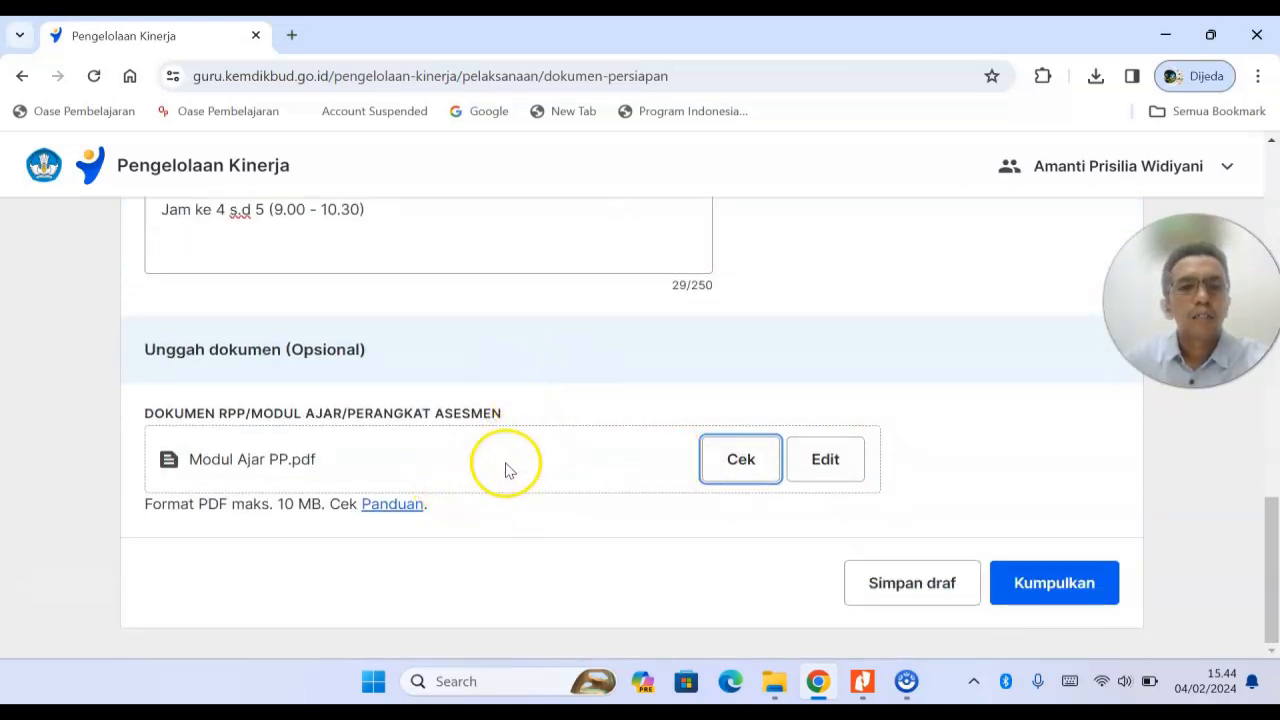
{"action": "scroll", "coordinate": [515, 464], "scroll_direction": "up", "scroll_amount": 1}
{"action": "scroll", "coordinate": [508, 468], "scroll_direction": "up", "scroll_amount": 2}
{"action": "scroll", "coordinate": [340, 357], "scroll_direction": "up", "scroll_amount": 1}
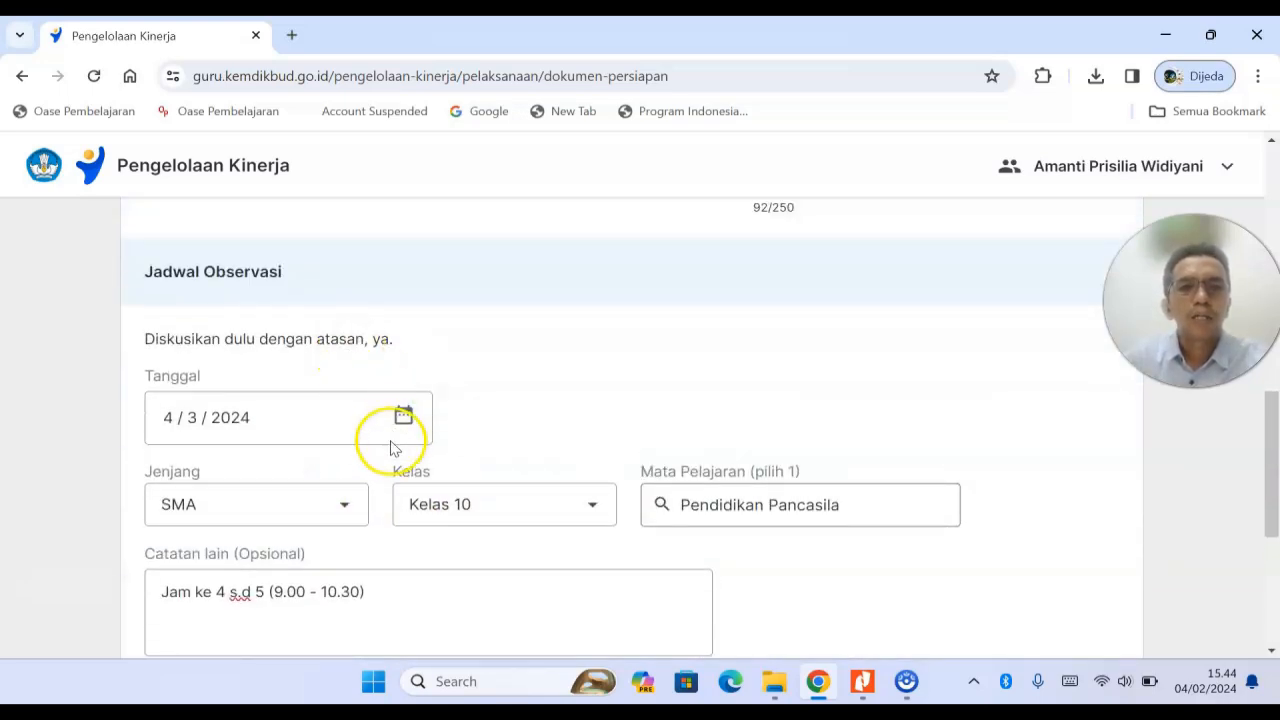
{"action": "scroll", "coordinate": [712, 362], "scroll_direction": "down", "scroll_amount": 4}
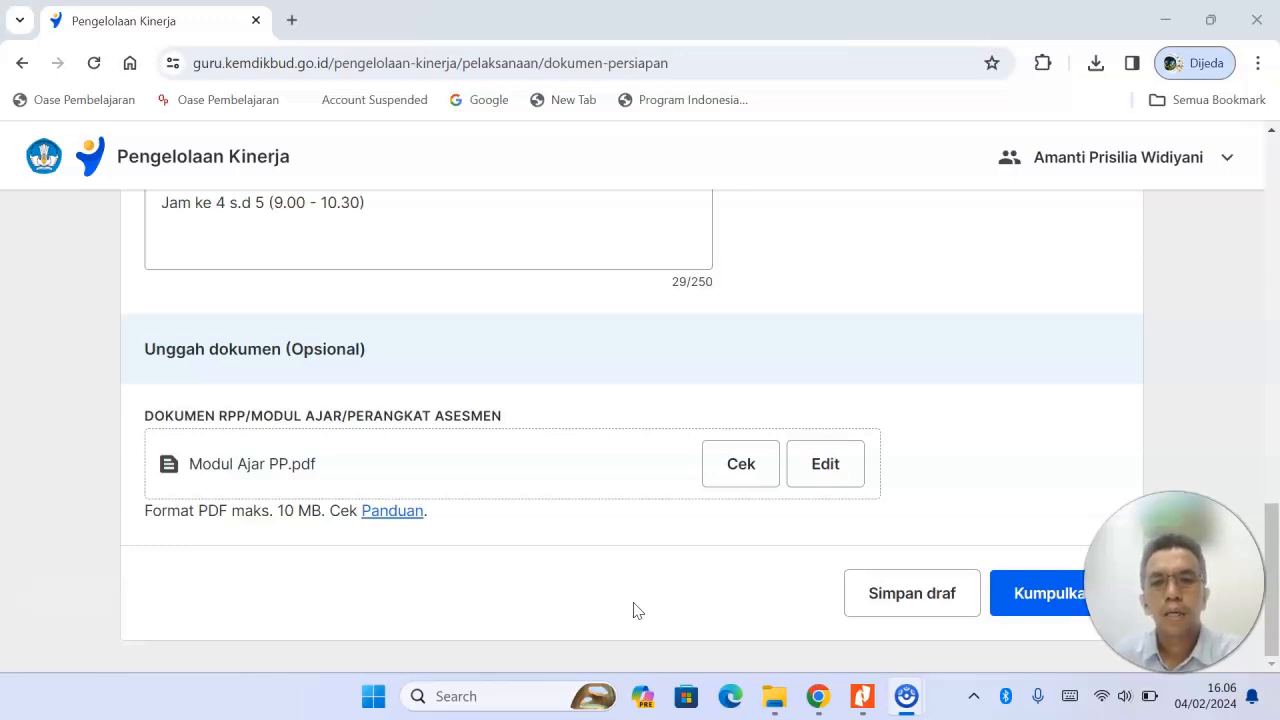
Step: Examine the save-draft confirmation and return to the form without saving
{"action": "left_click", "coordinate": [886, 604]}
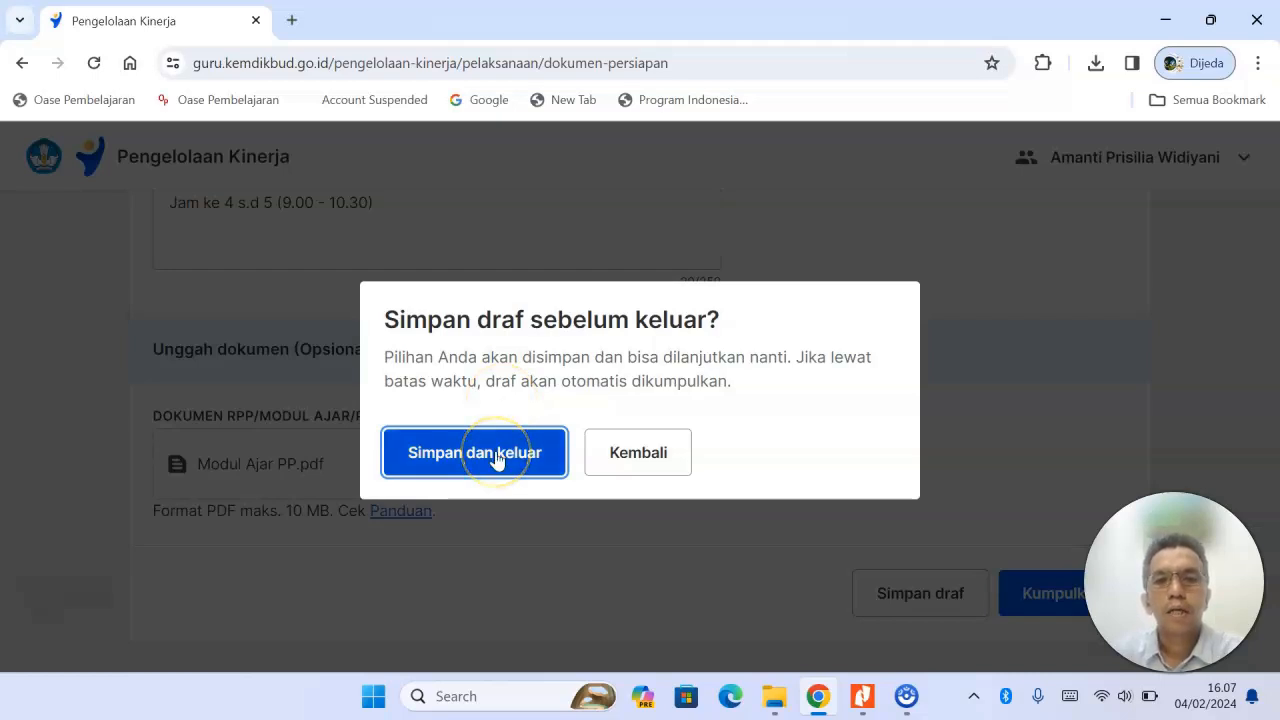
{"action": "left_click", "coordinate": [594, 449]}
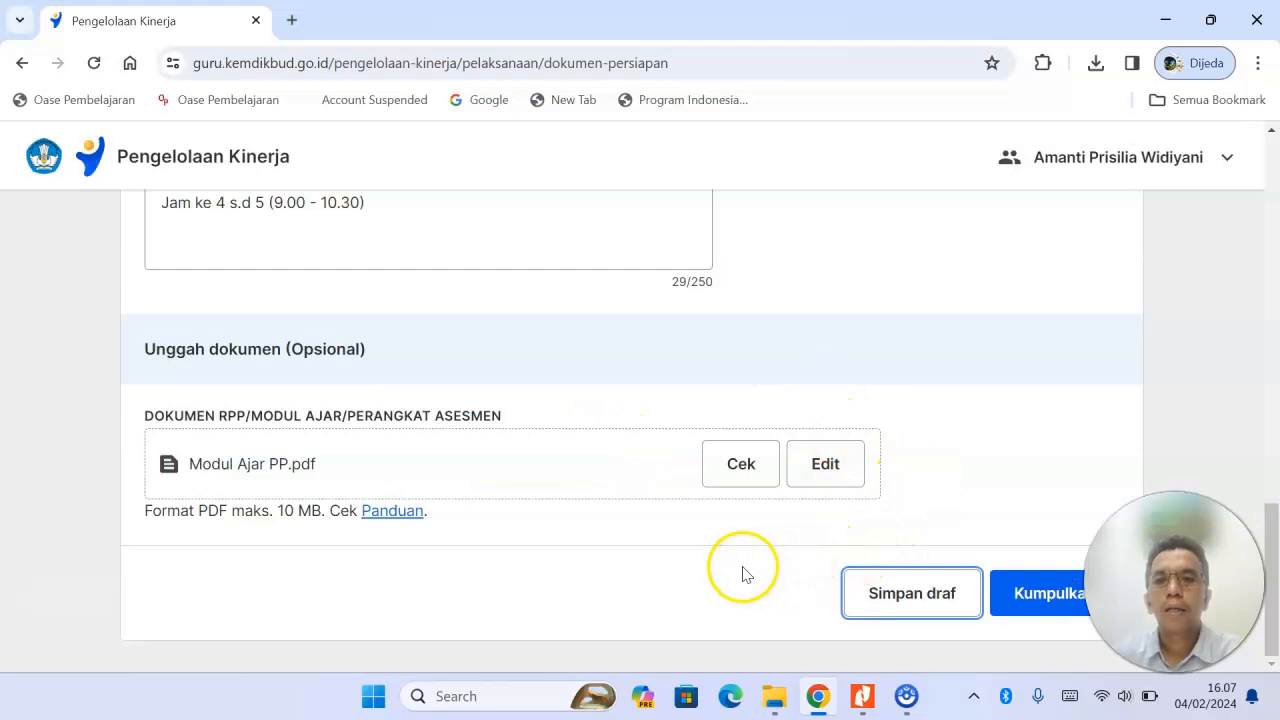
{"action": "left_click", "coordinate": [1175, 610]}
{"action": "left_click_drag", "start_coordinate": [1175, 600], "coordinate": [1194, 320]}
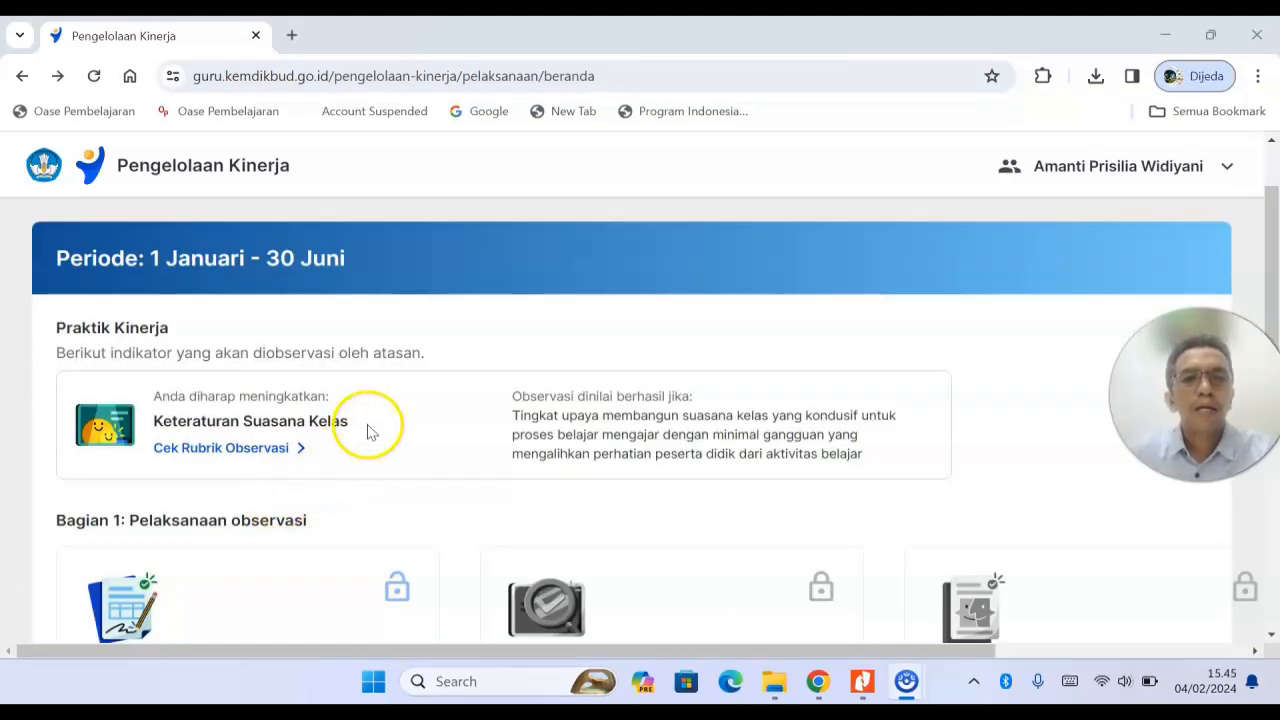
Step: Open the observation rubric for Keteraturan Suasana Kelas and examine the recommended and avoided behaviours under each focus
{"action": "scroll", "coordinate": [375, 428], "scroll_direction": "down", "scroll_amount": 1}
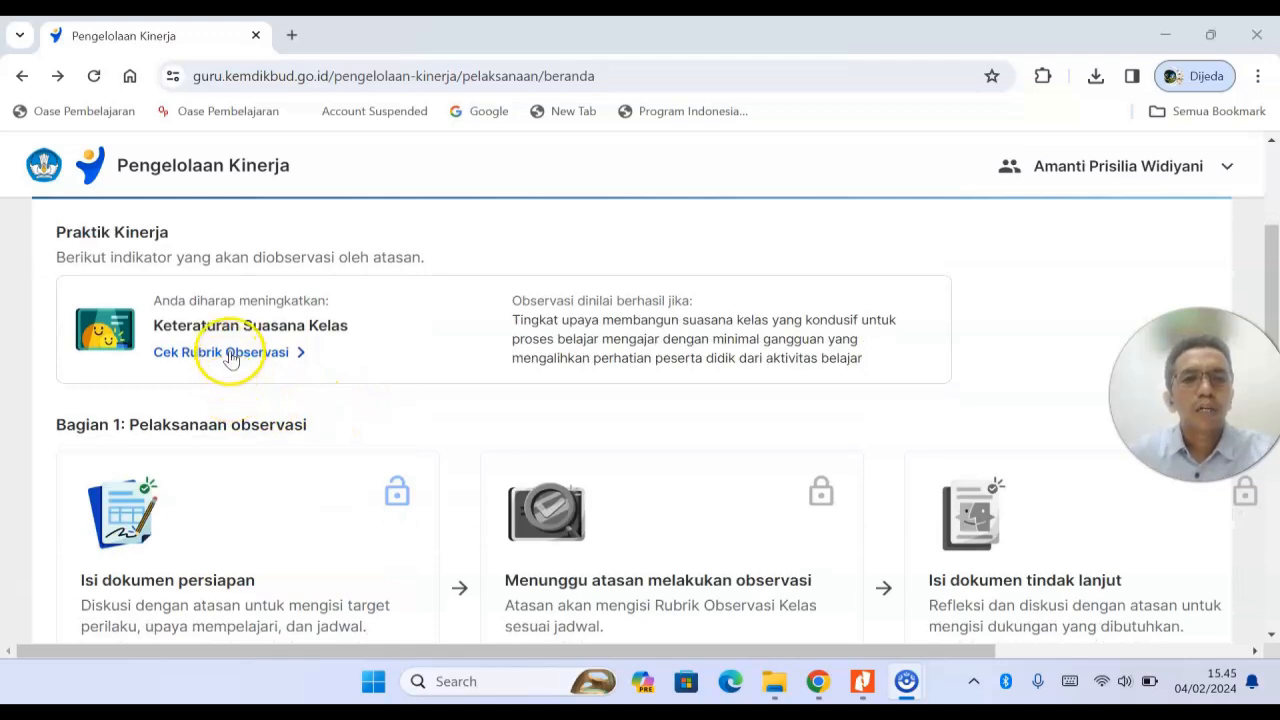
{"action": "left_click", "coordinate": [230, 355]}
{"action": "scroll", "coordinate": [855, 371], "scroll_direction": "down", "scroll_amount": 2}
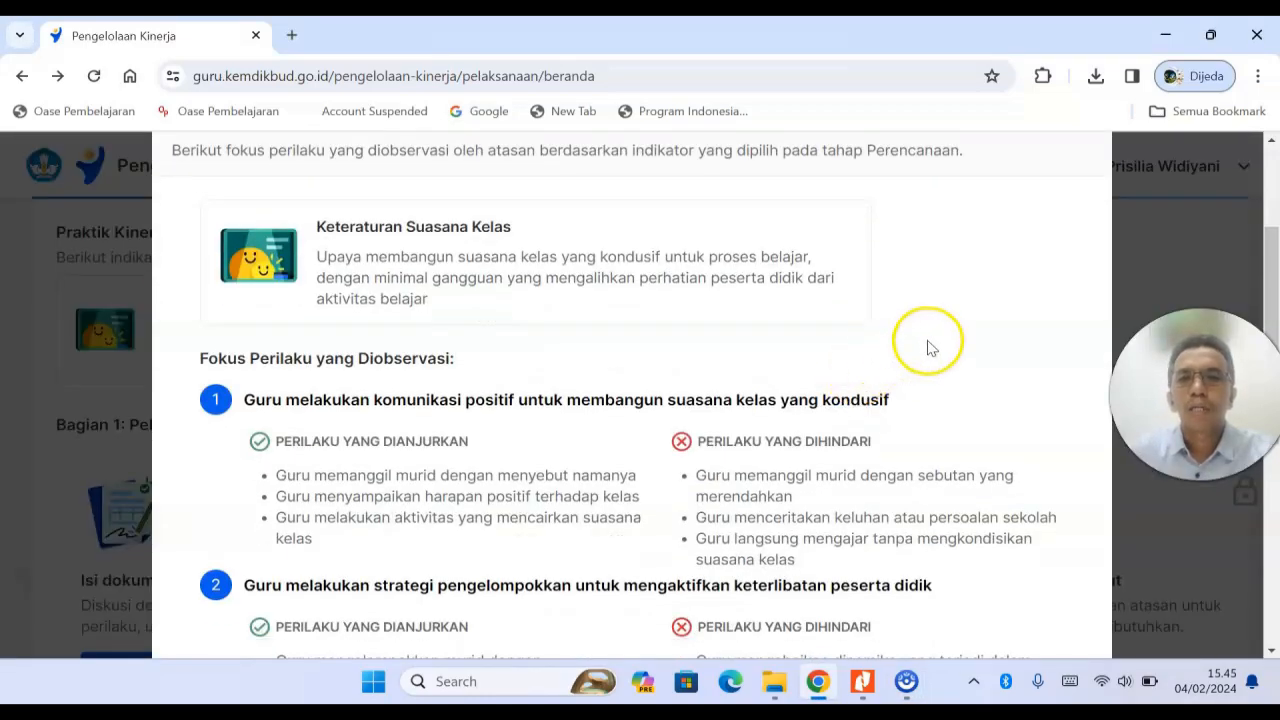
{"action": "left_click_drag", "start_coordinate": [1190, 398], "coordinate": [1179, 243]}
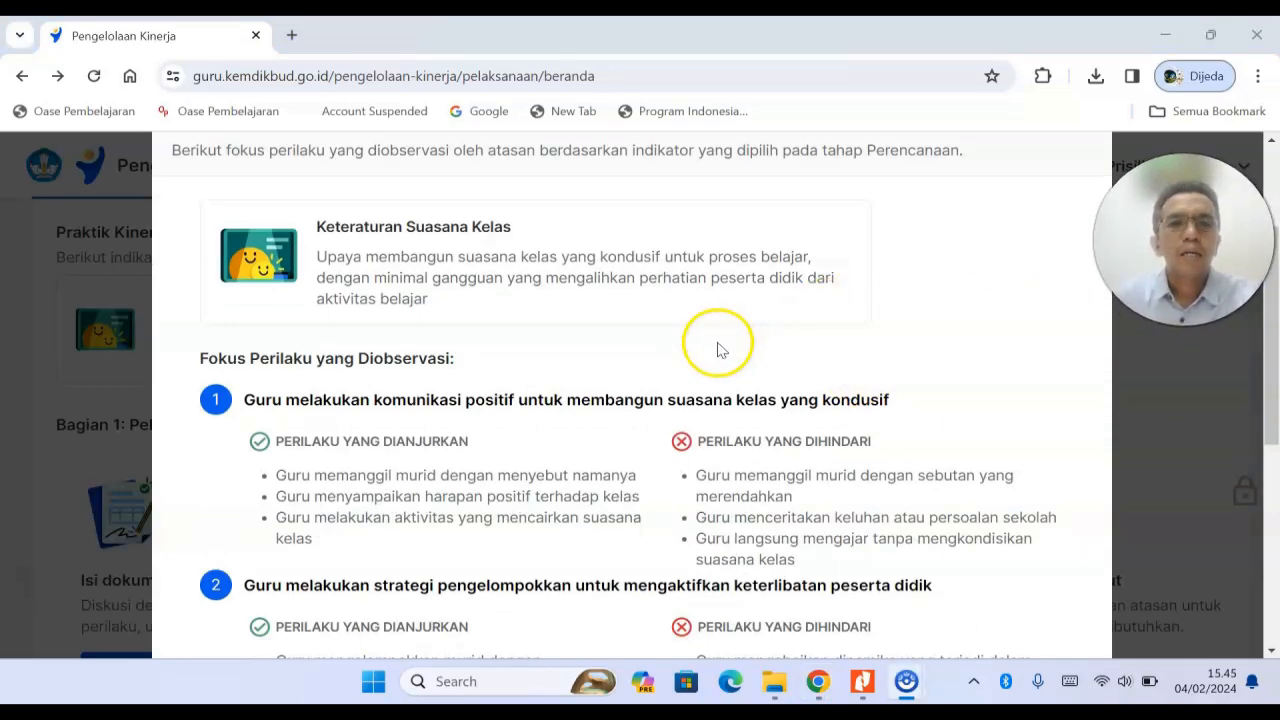
{"action": "scroll", "coordinate": [720, 349], "scroll_direction": "down", "scroll_amount": 1}
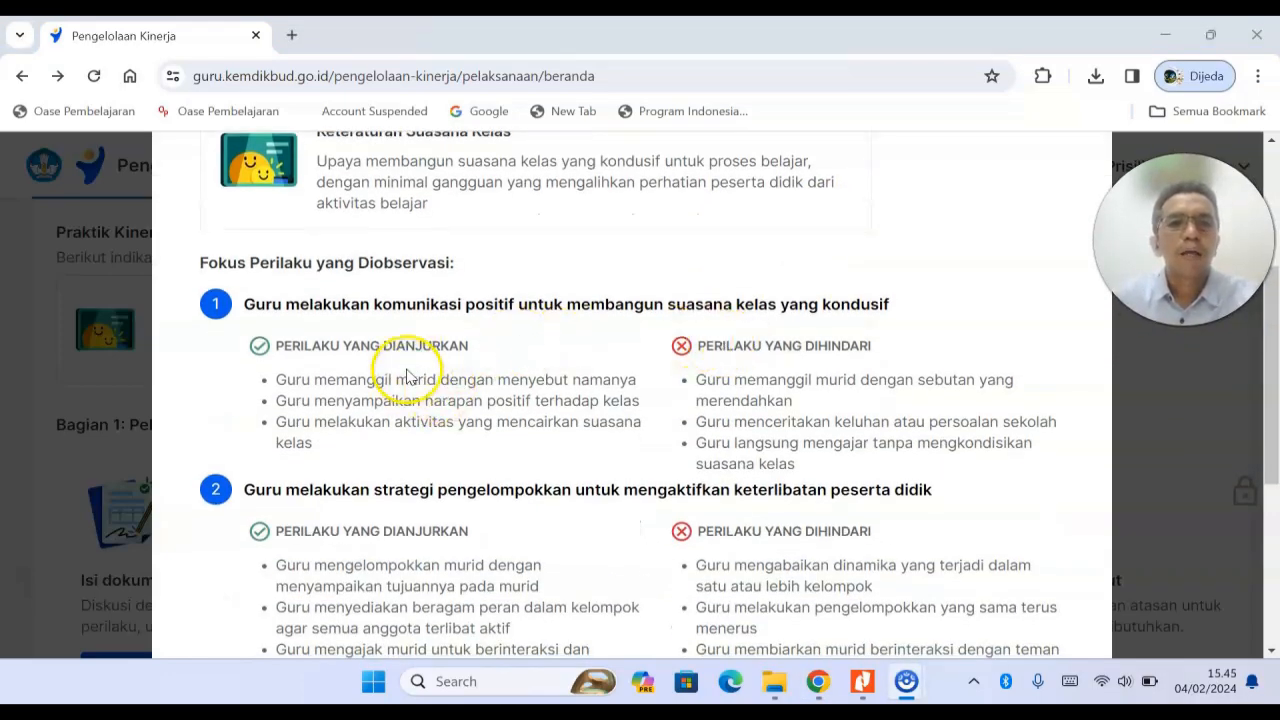
{"action": "scroll", "coordinate": [407, 377], "scroll_direction": "down", "scroll_amount": 1}
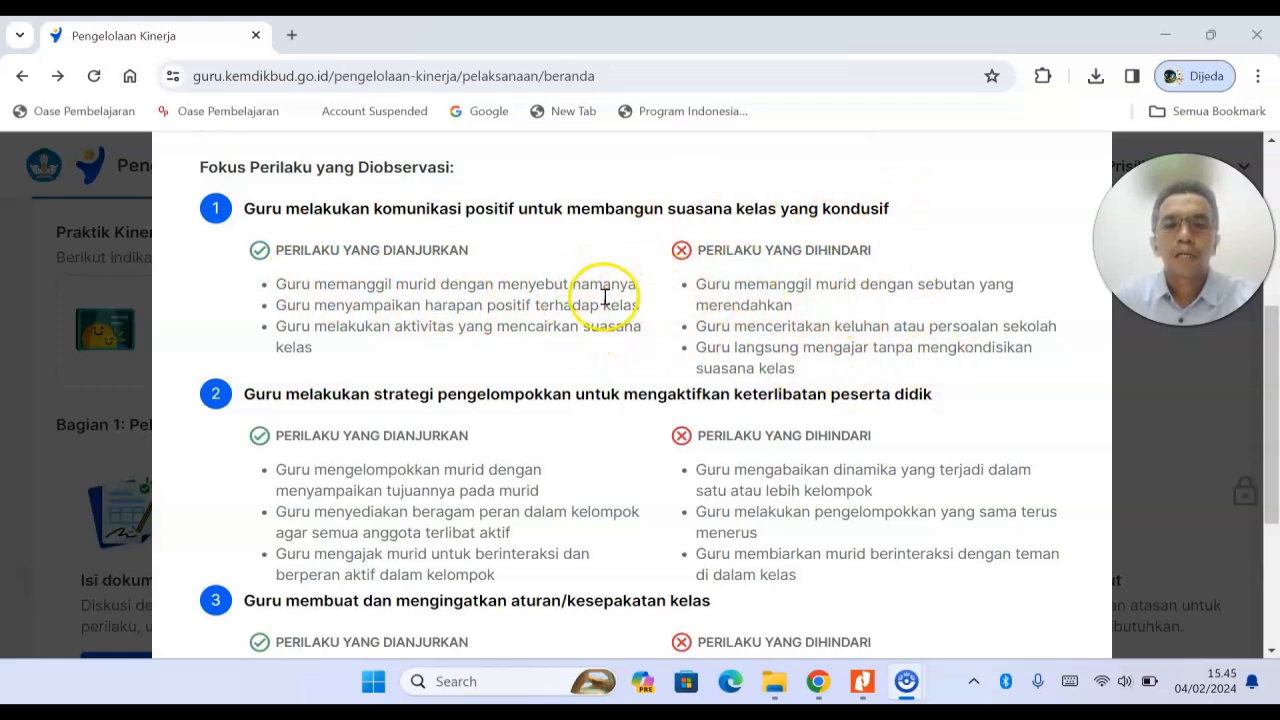
{"action": "scroll", "coordinate": [600, 283], "scroll_direction": "down", "scroll_amount": 1}
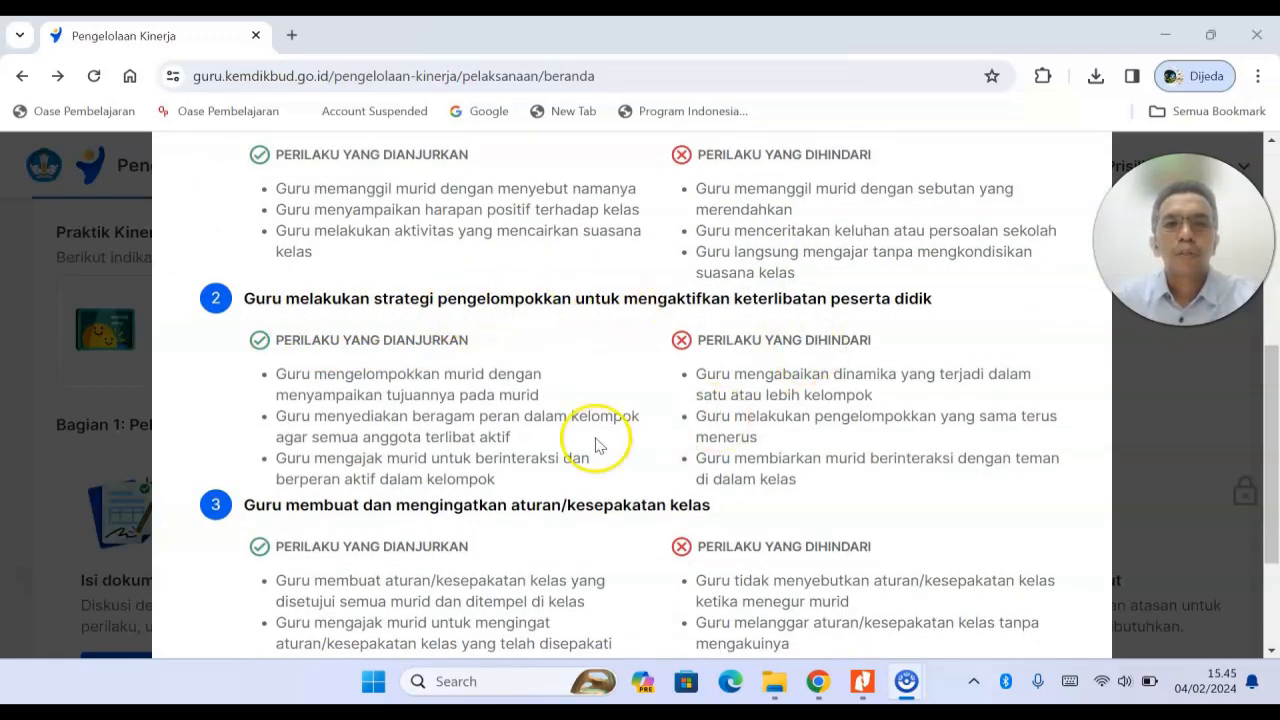
{"action": "scroll", "coordinate": [417, 391], "scroll_direction": "down", "scroll_amount": 2}
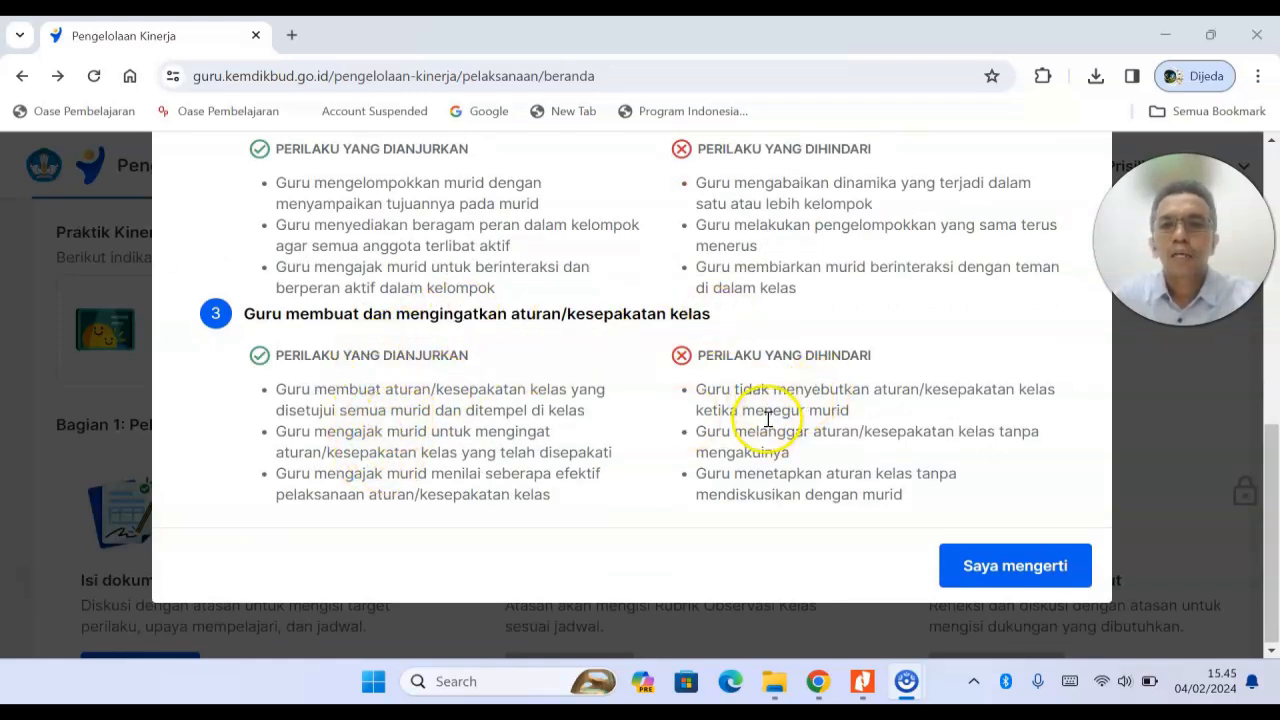
{"action": "scroll", "coordinate": [628, 384], "scroll_direction": "up", "scroll_amount": 1}
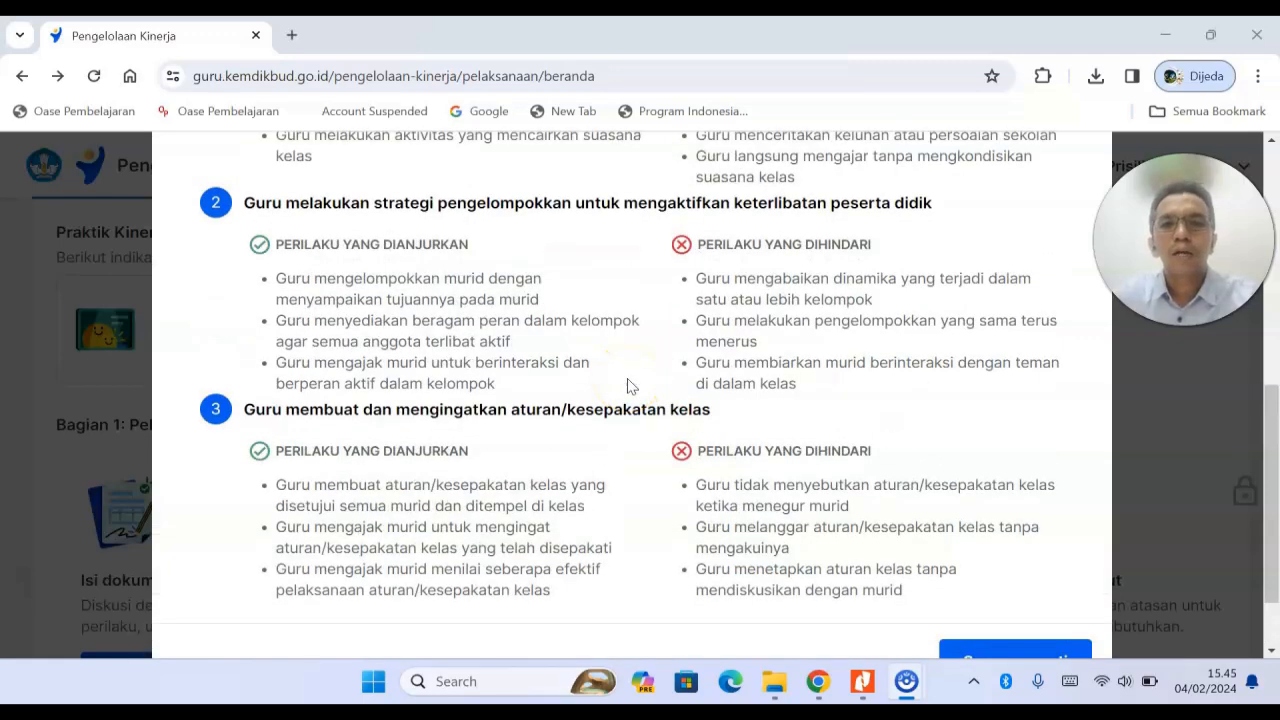
{"action": "scroll", "coordinate": [628, 384], "scroll_direction": "up", "scroll_amount": 2}
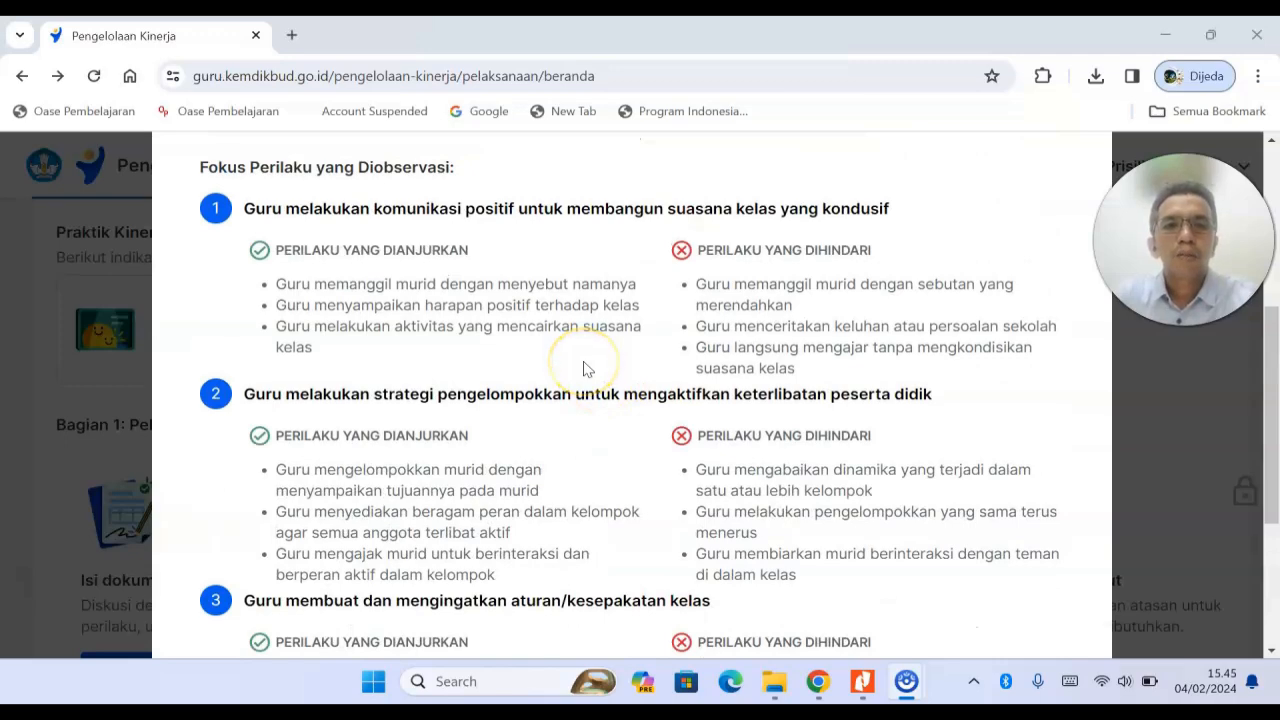
{"action": "scroll", "coordinate": [586, 369], "scroll_direction": "down", "scroll_amount": 3}
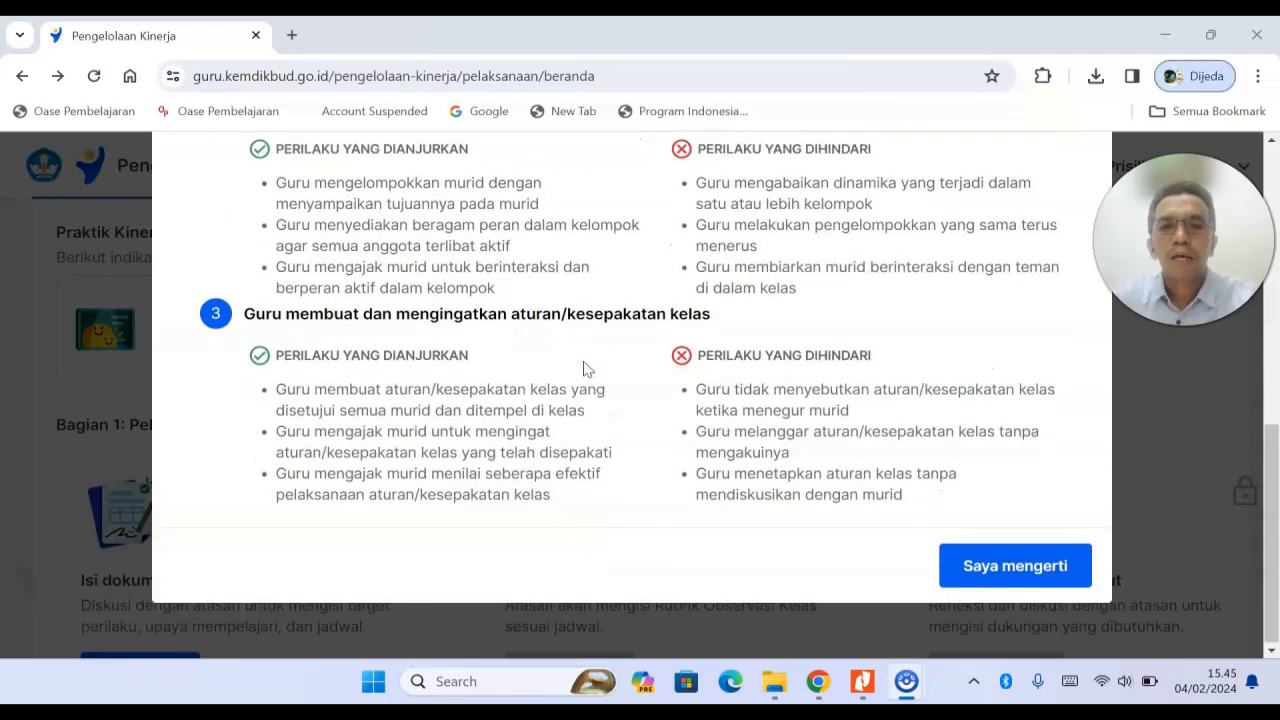
Step: Recheck the three observed behaviour focuses in the Keteraturan Suasana Kelas rubric and acknowledge it to return to the Pelaksanaan Observasi page
{"action": "scroll", "coordinate": [586, 369], "scroll_direction": "up", "scroll_amount": 2}
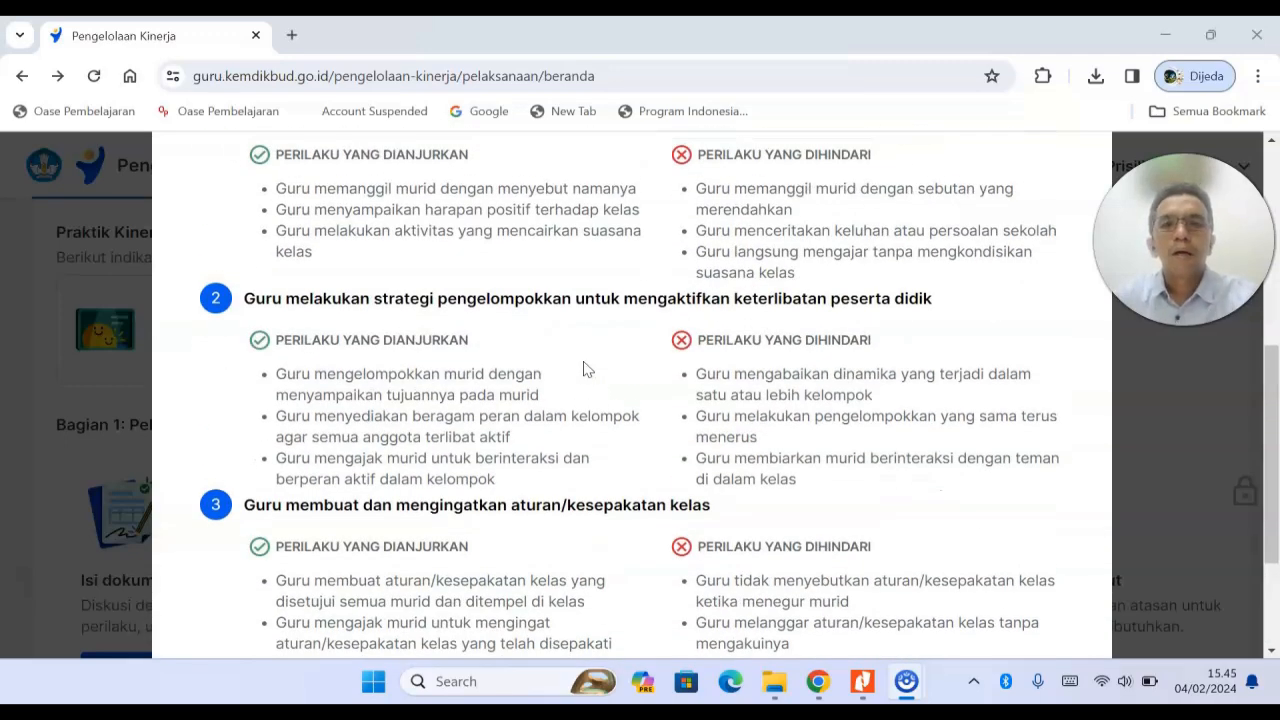
{"action": "scroll", "coordinate": [586, 369], "scroll_direction": "up", "scroll_amount": 1}
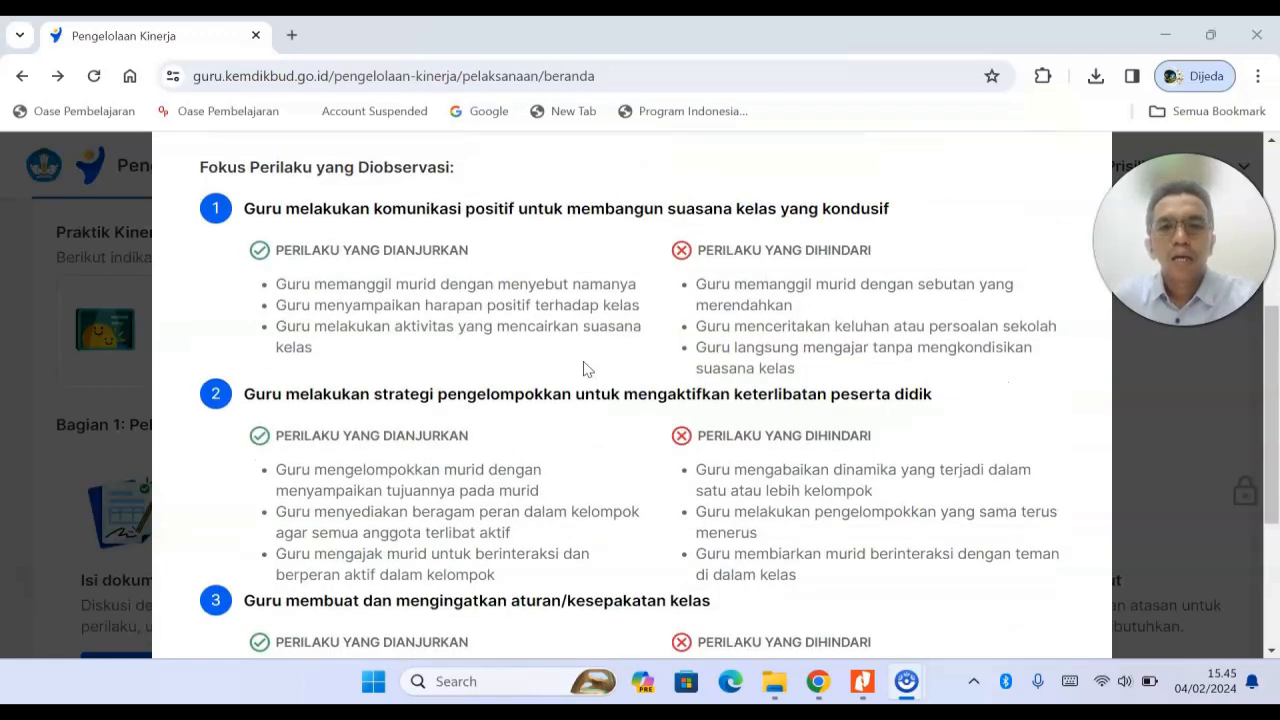
{"action": "scroll", "coordinate": [586, 369], "scroll_direction": "down", "scroll_amount": 3}
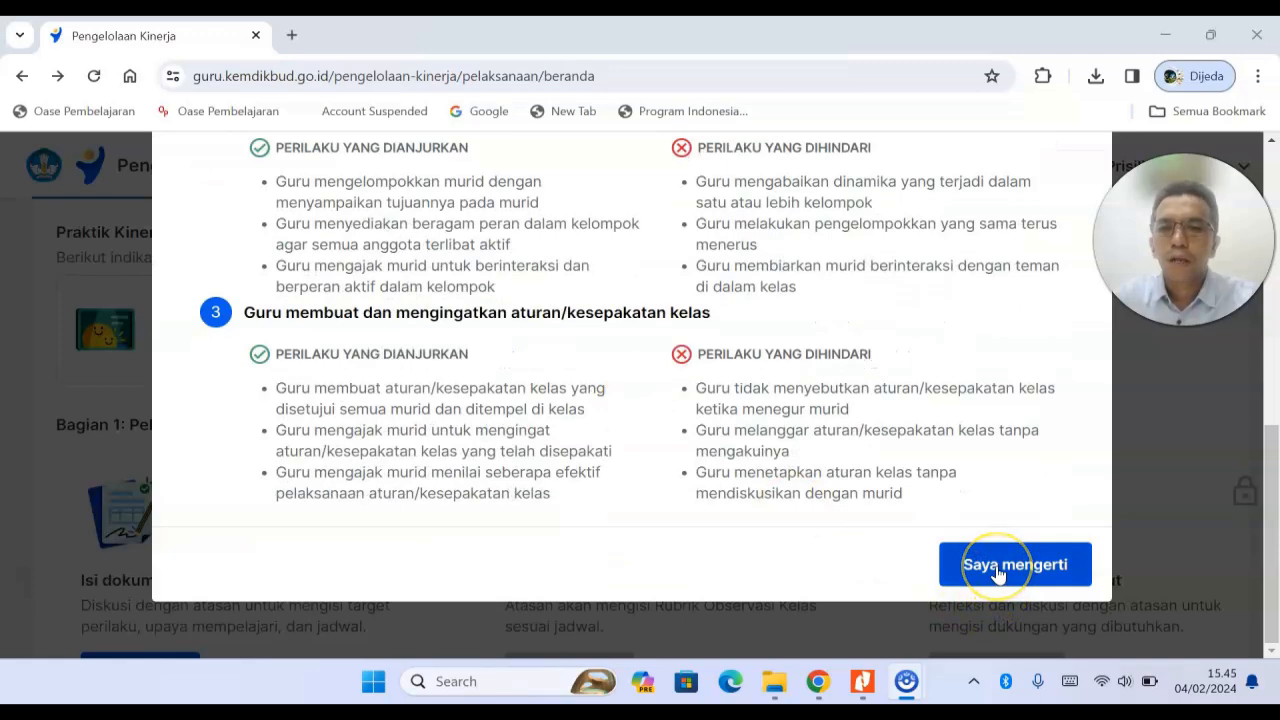
{"action": "left_click", "coordinate": [997, 568]}
Step: Examine the observation stages on the Pelaksanaan Observasi page, from Bagian 1: Pelaksanaan observasi through Bagian 2: Tindak lanjut observasi
{"action": "scroll", "coordinate": [768, 515], "scroll_direction": "down", "scroll_amount": 1}
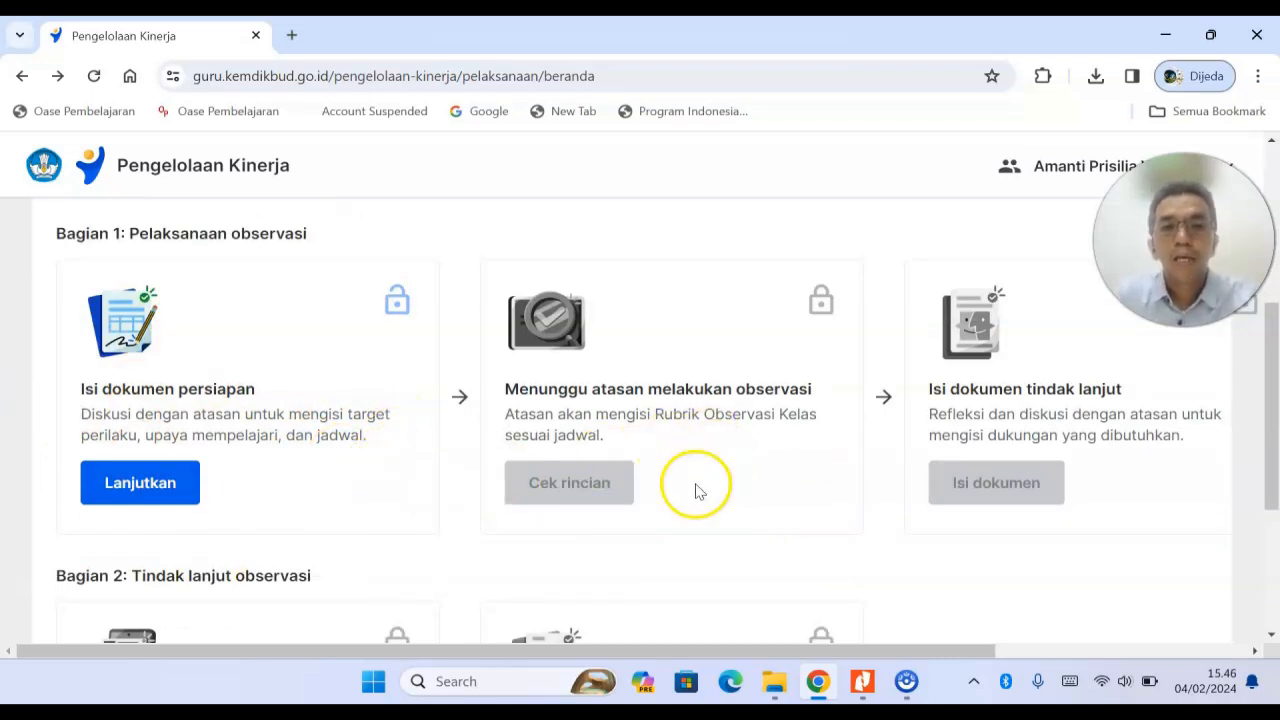
{"action": "scroll", "coordinate": [698, 490], "scroll_direction": "up", "scroll_amount": 1}
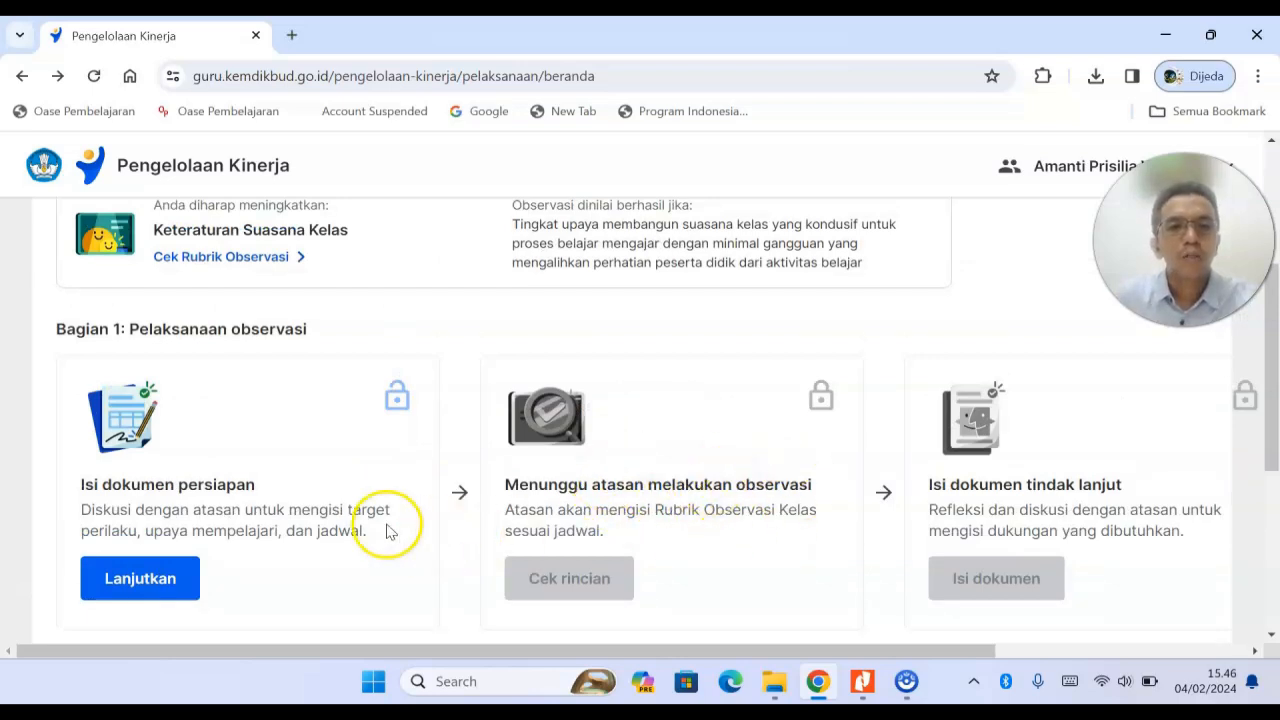
{"action": "scroll", "coordinate": [333, 465], "scroll_direction": "down", "scroll_amount": 1}
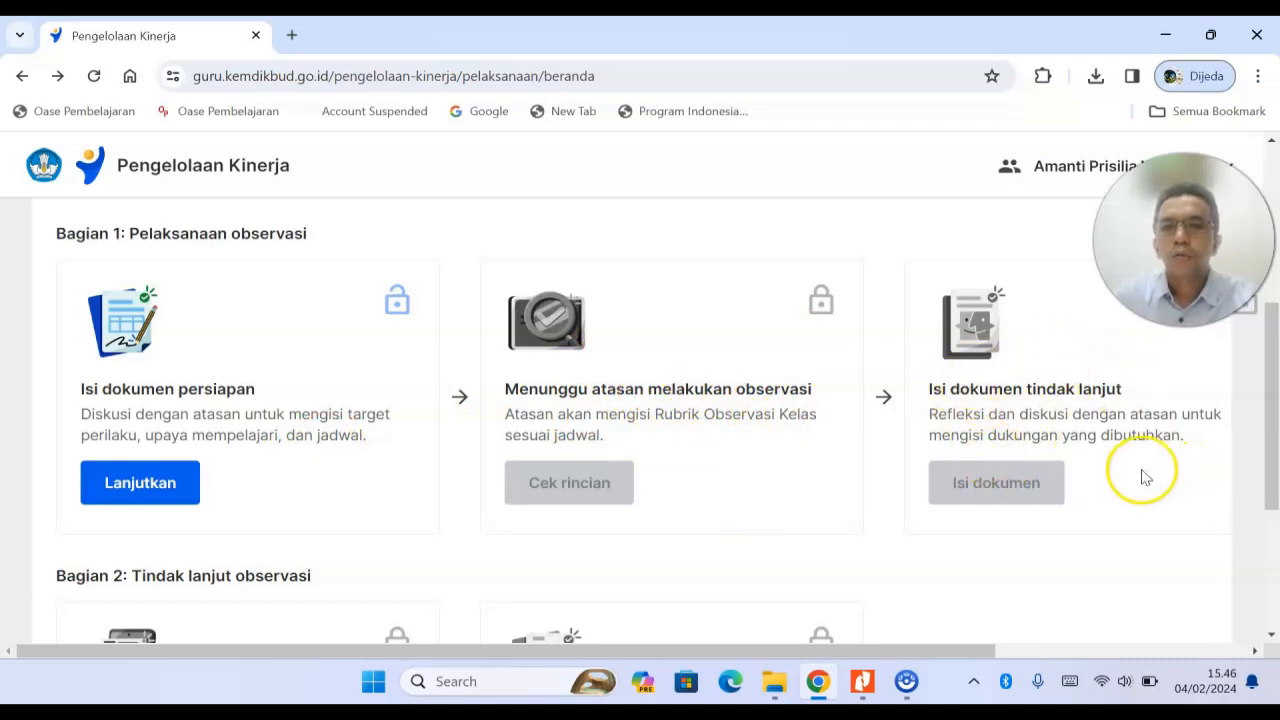
{"action": "scroll", "coordinate": [1145, 477], "scroll_direction": "down", "scroll_amount": 1}
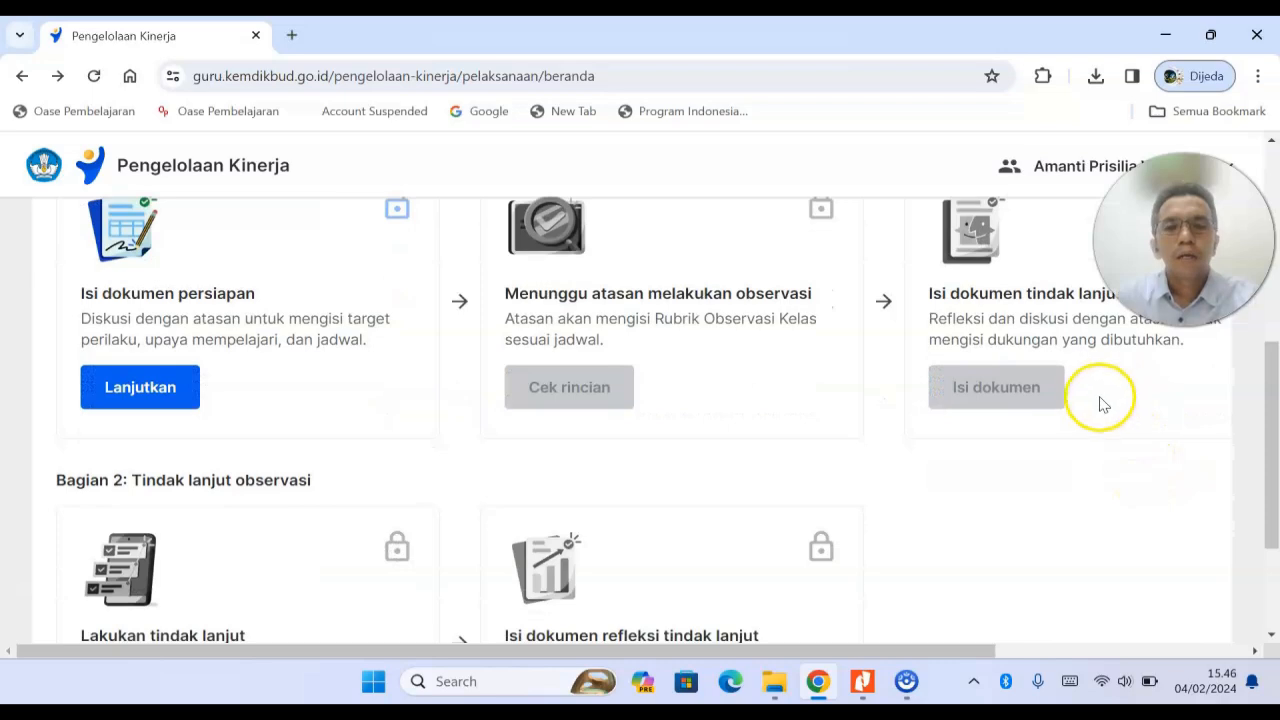
{"action": "scroll", "coordinate": [1097, 405], "scroll_direction": "down", "scroll_amount": 1}
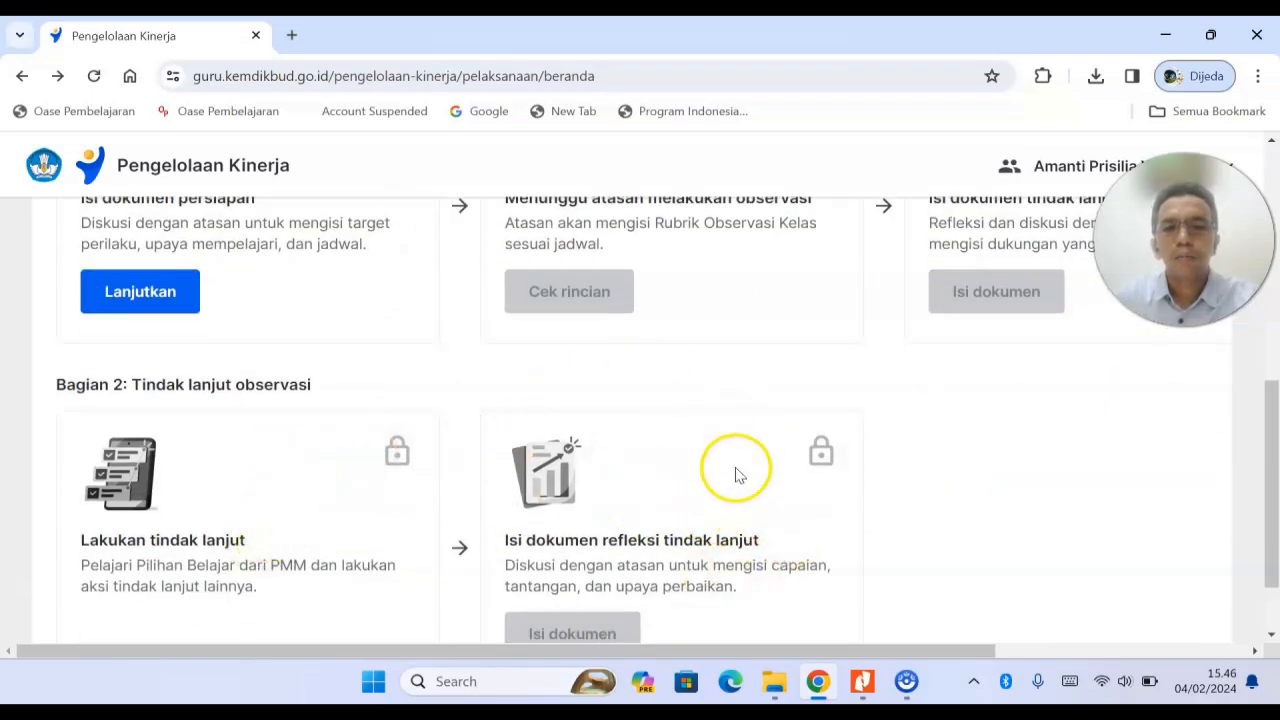
{"action": "scroll", "coordinate": [718, 545], "scroll_direction": "down", "scroll_amount": 1}
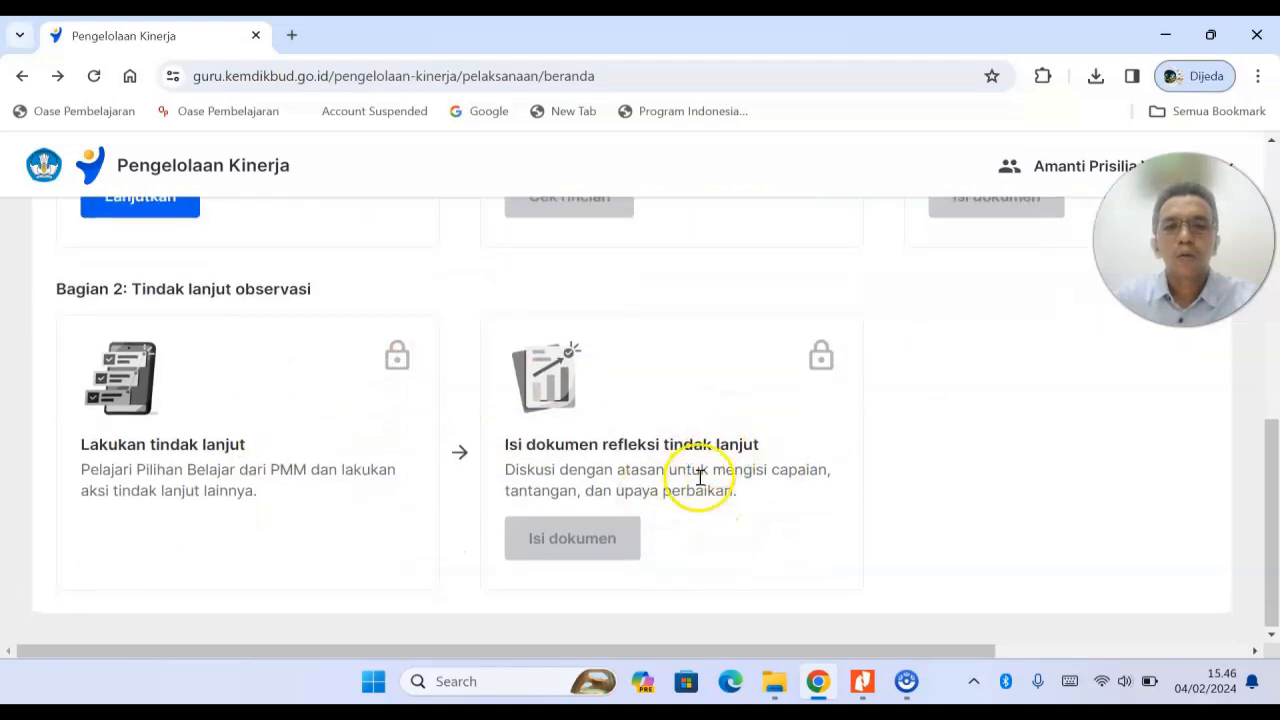
{"action": "scroll", "coordinate": [895, 477], "scroll_direction": "up", "scroll_amount": 1}
{"action": "scroll", "coordinate": [895, 477], "scroll_direction": "up", "scroll_amount": 6}
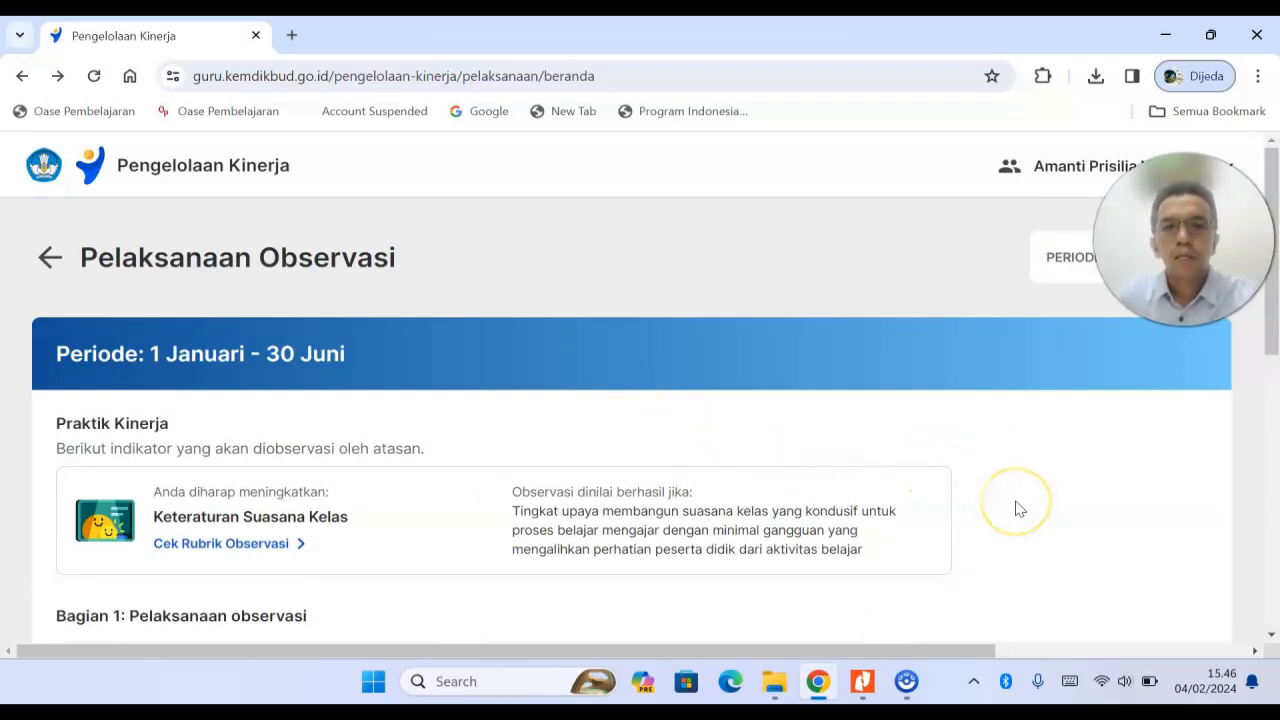
{"action": "scroll", "coordinate": [1018, 509], "scroll_direction": "down", "scroll_amount": 1}
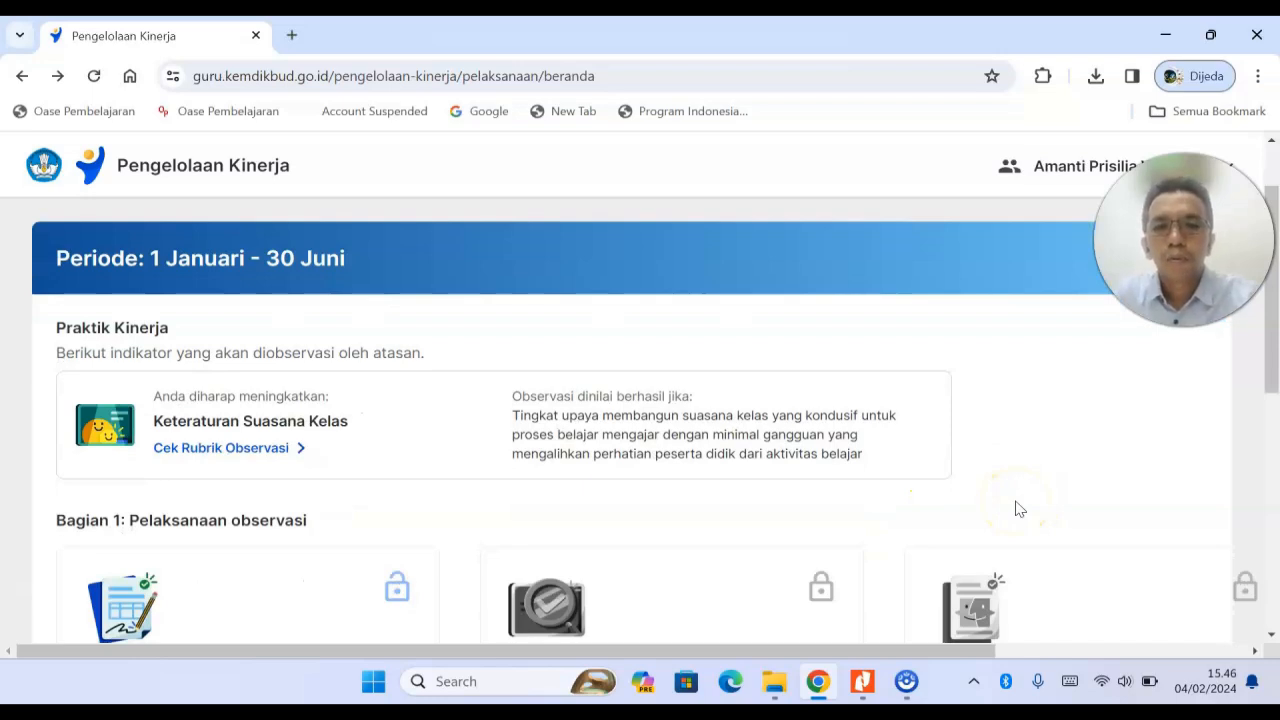